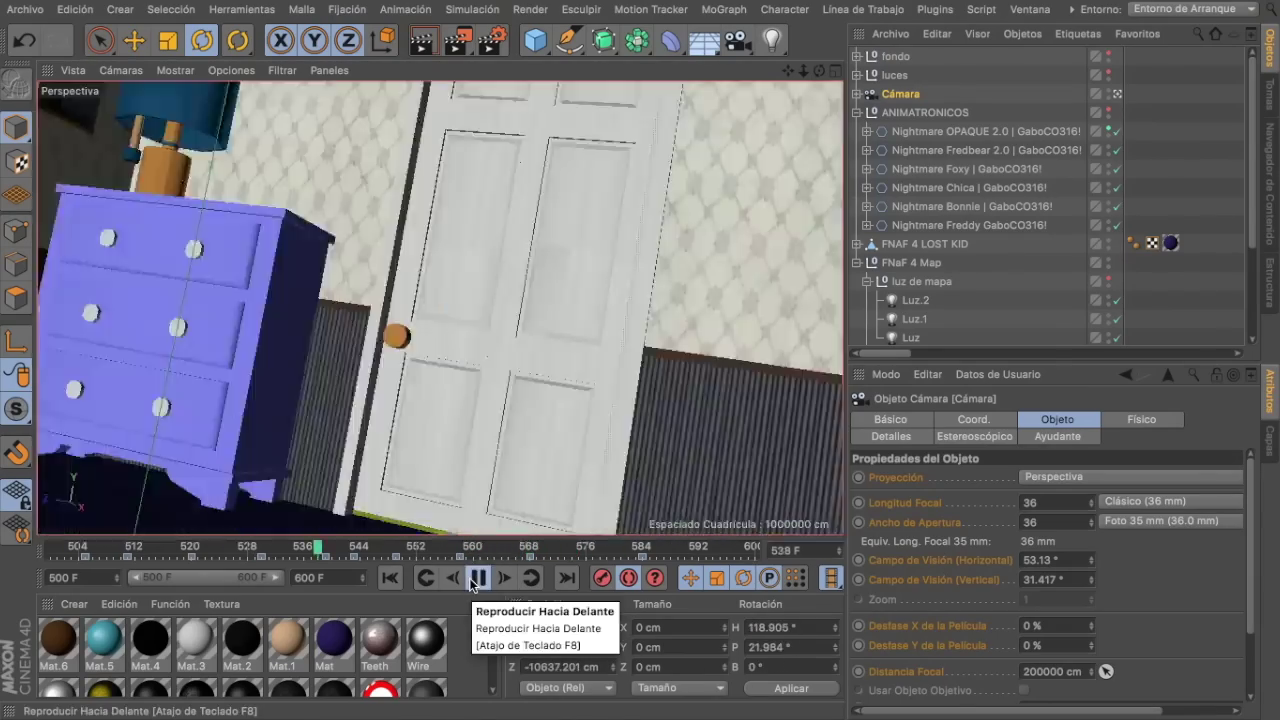
Step: Level the Cámara's angle at frame 568 so Nightmare is framed in the doorway
{"action": "left_click", "coordinate": [477, 578]}
{"action": "left_click", "coordinate": [562, 548]}
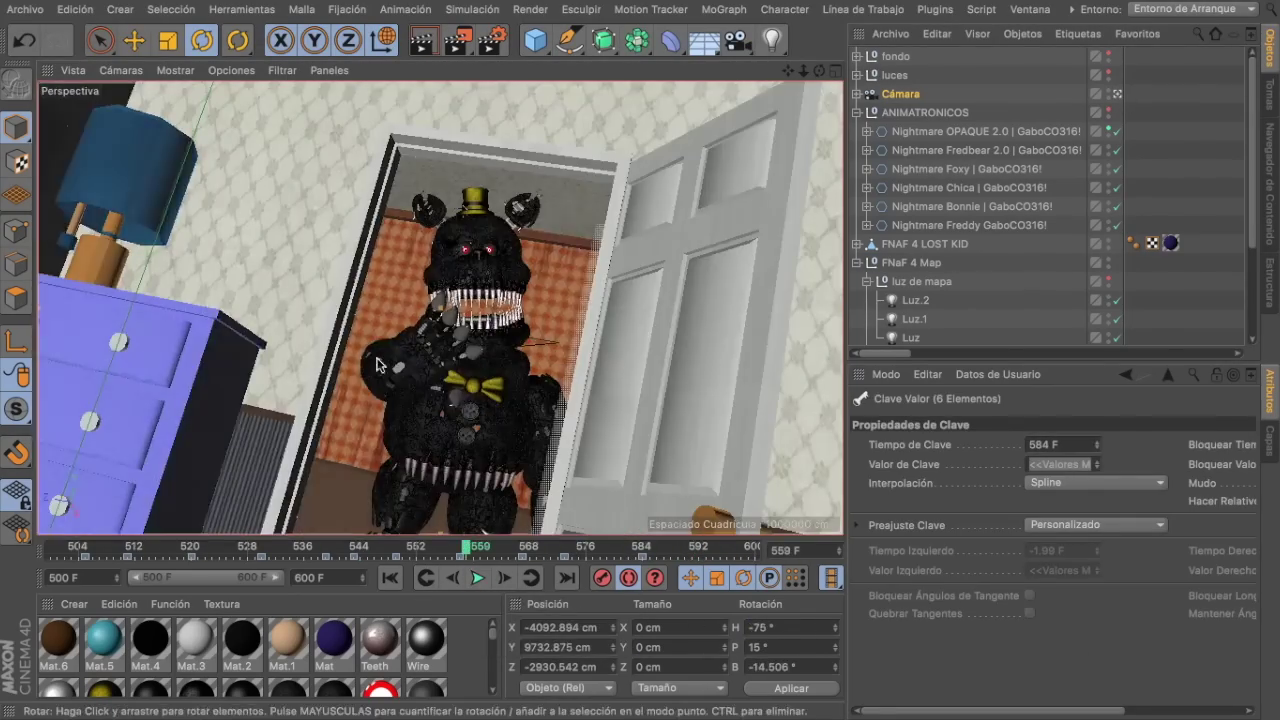
Step: Pose Nightmare's torso and elbow so the claw reaches out, previewing through frame 550
{"action": "left_click", "coordinate": [477, 445]}
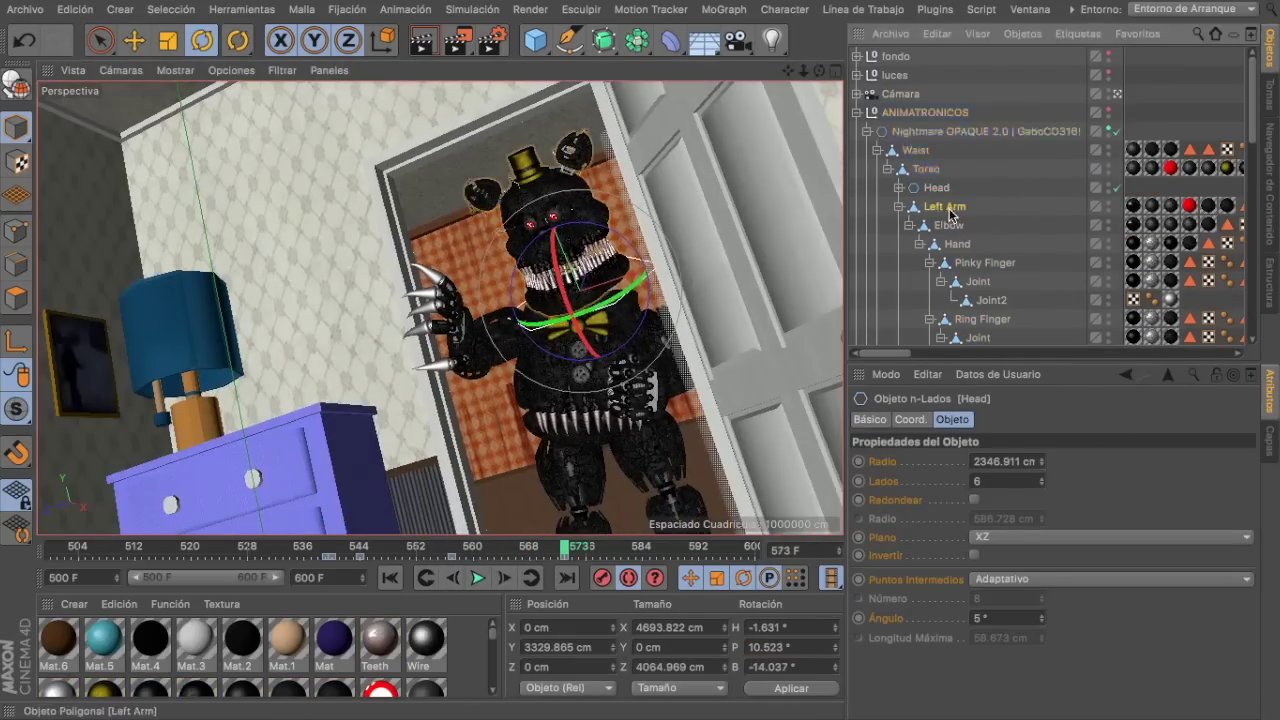
{"action": "left_click", "coordinate": [948, 225]}
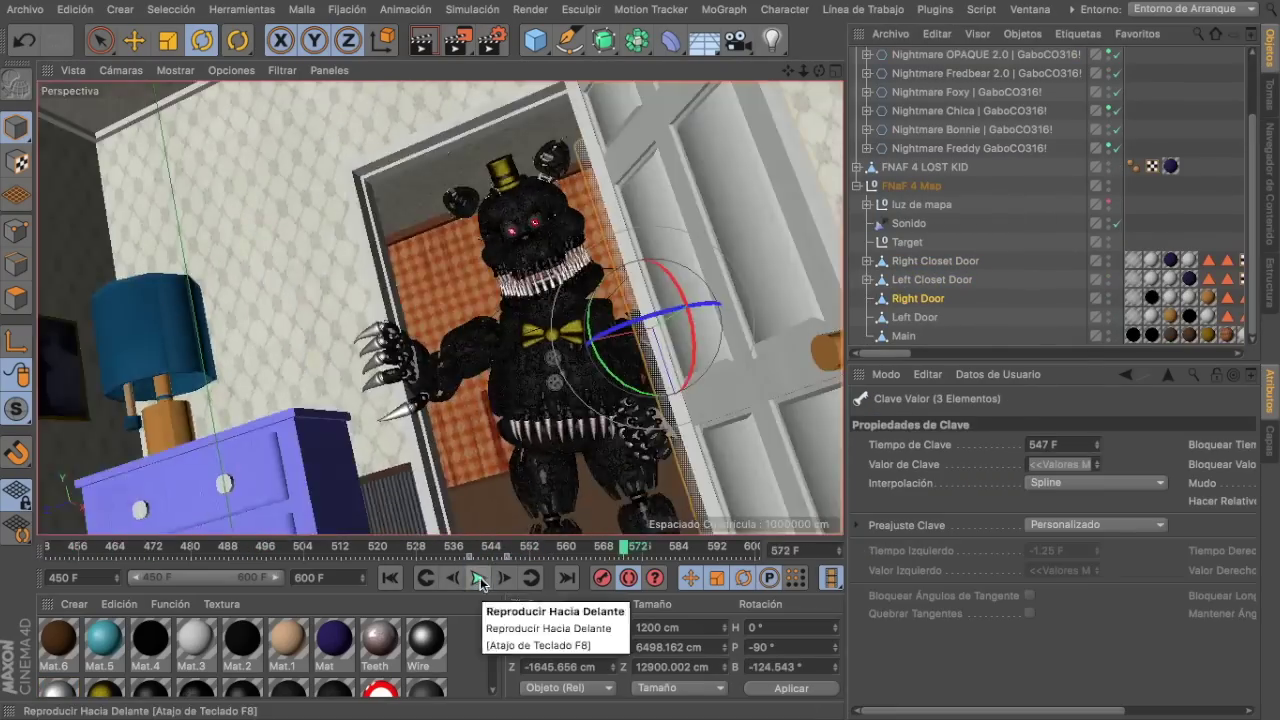
{"action": "left_click", "coordinate": [480, 577]}
{"action": "left_click", "coordinate": [480, 577]}
{"action": "left_click", "coordinate": [464, 559]}
{"action": "left_click_drag", "start_coordinate": [464, 559], "coordinate": [520, 559]}
Step: Tilt Nightmare's right and left ears, then preview the animation through the scene camera
{"action": "left_click", "coordinate": [430, 130]}
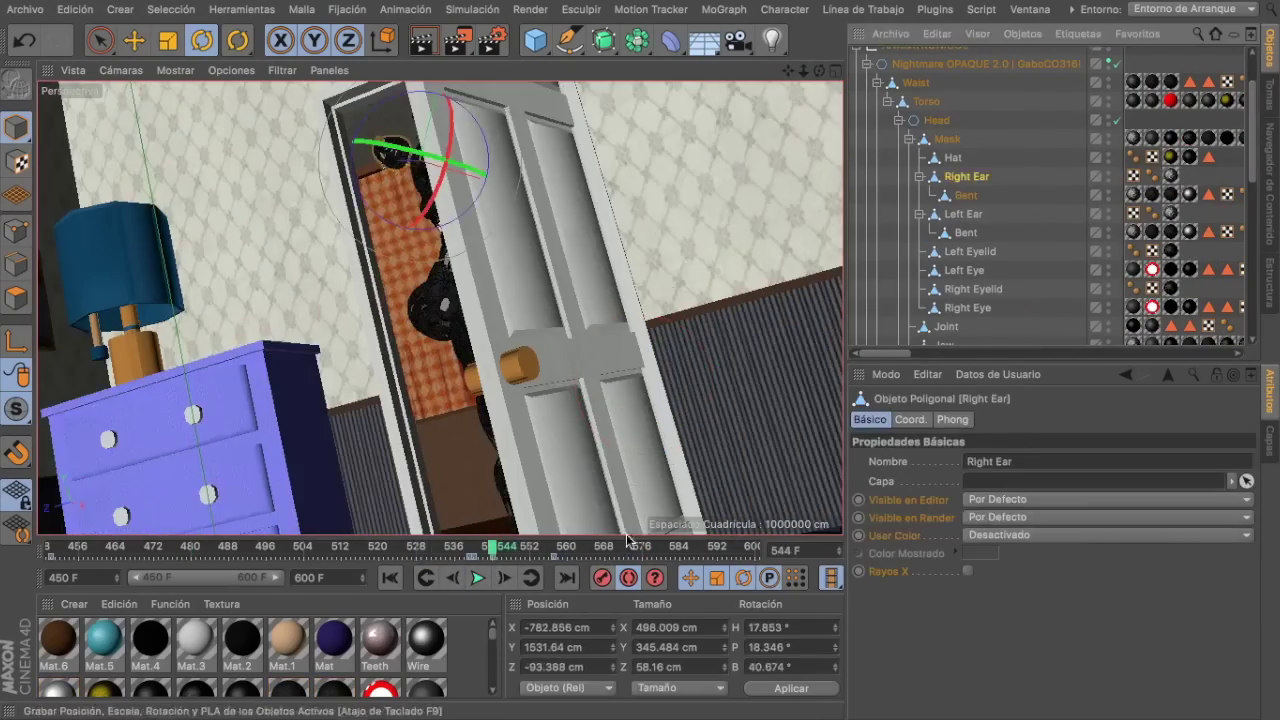
{"action": "left_click", "coordinate": [520, 175]}
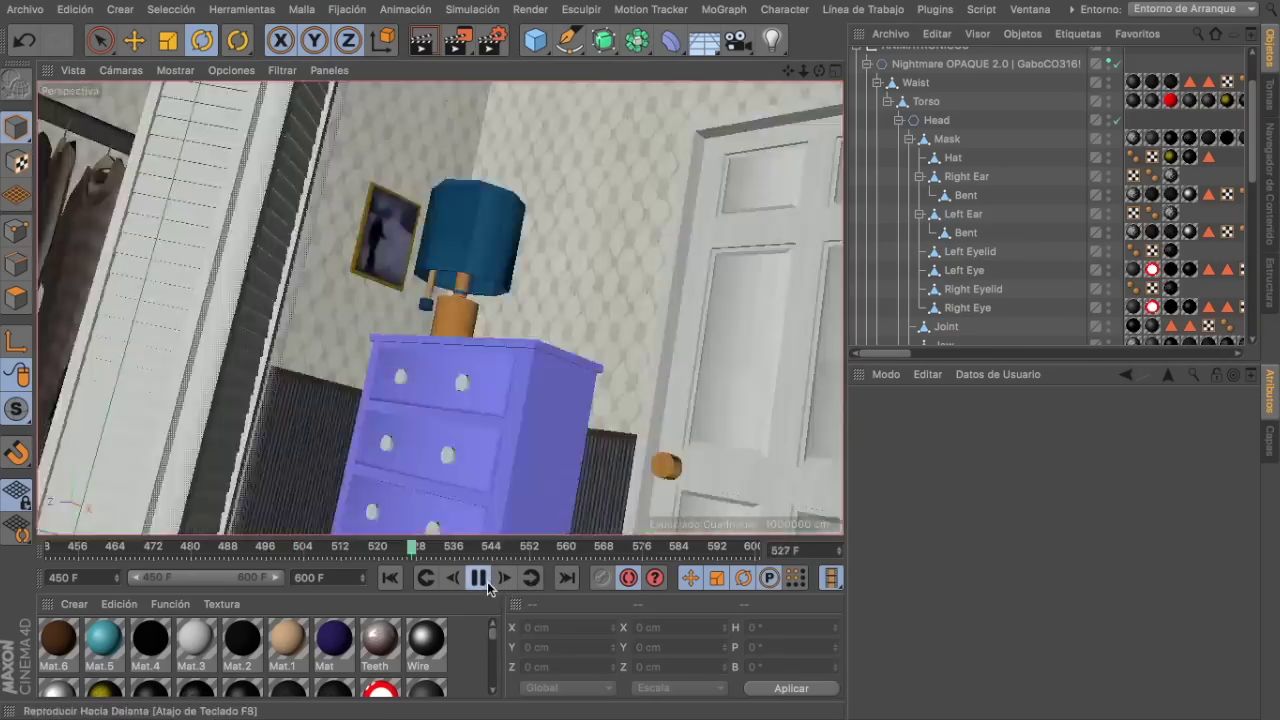
{"action": "scroll", "coordinate": [955, 244], "scroll_direction": "up", "scroll_amount": 5}
{"action": "left_click", "coordinate": [969, 95]}
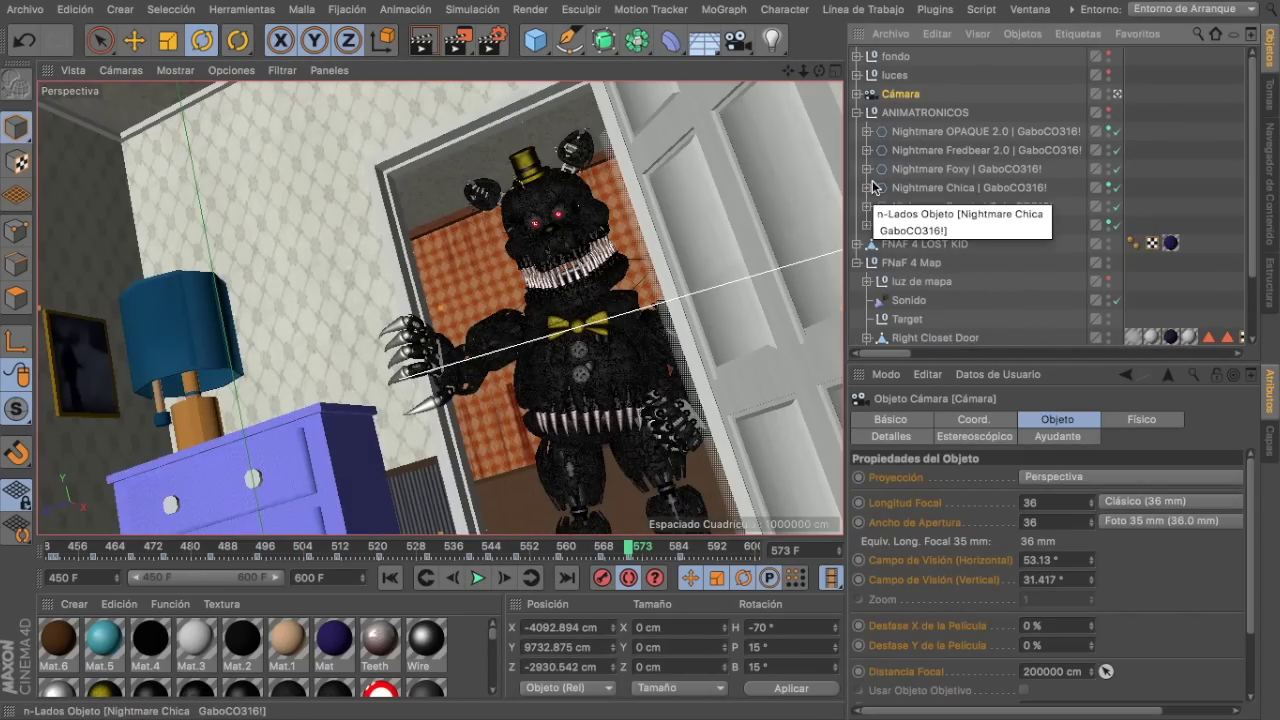
{"action": "scroll", "coordinate": [920, 223], "scroll_direction": "up", "scroll_amount": 5}
{"action": "left_click", "coordinate": [873, 148]}
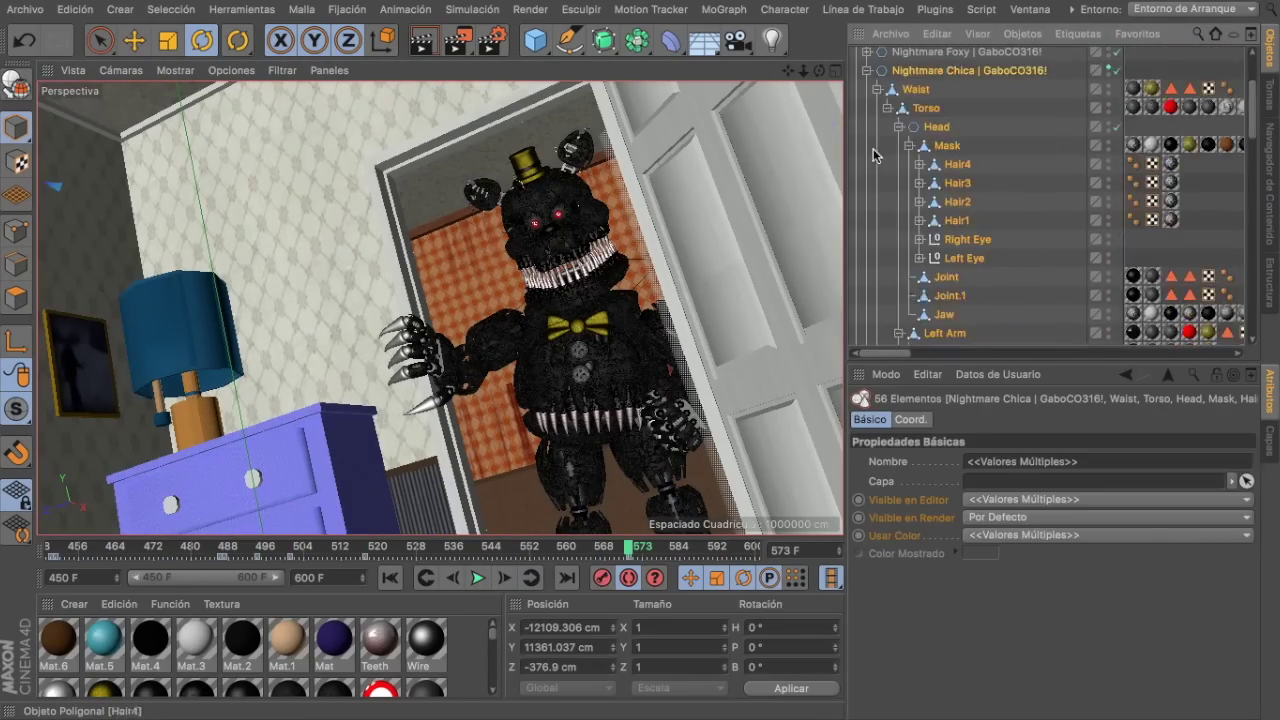
{"action": "scroll", "coordinate": [438, 308], "scroll_direction": "up", "scroll_amount": 5}
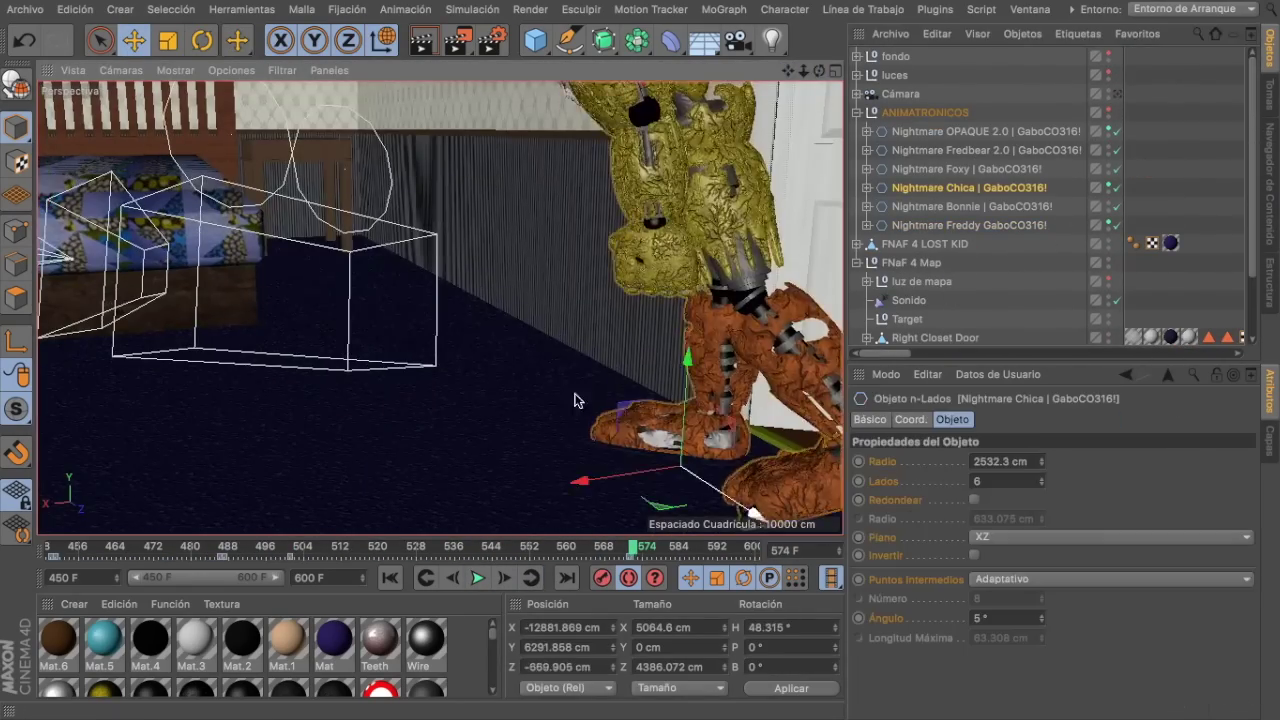
{"action": "left_click", "coordinate": [900, 93]}
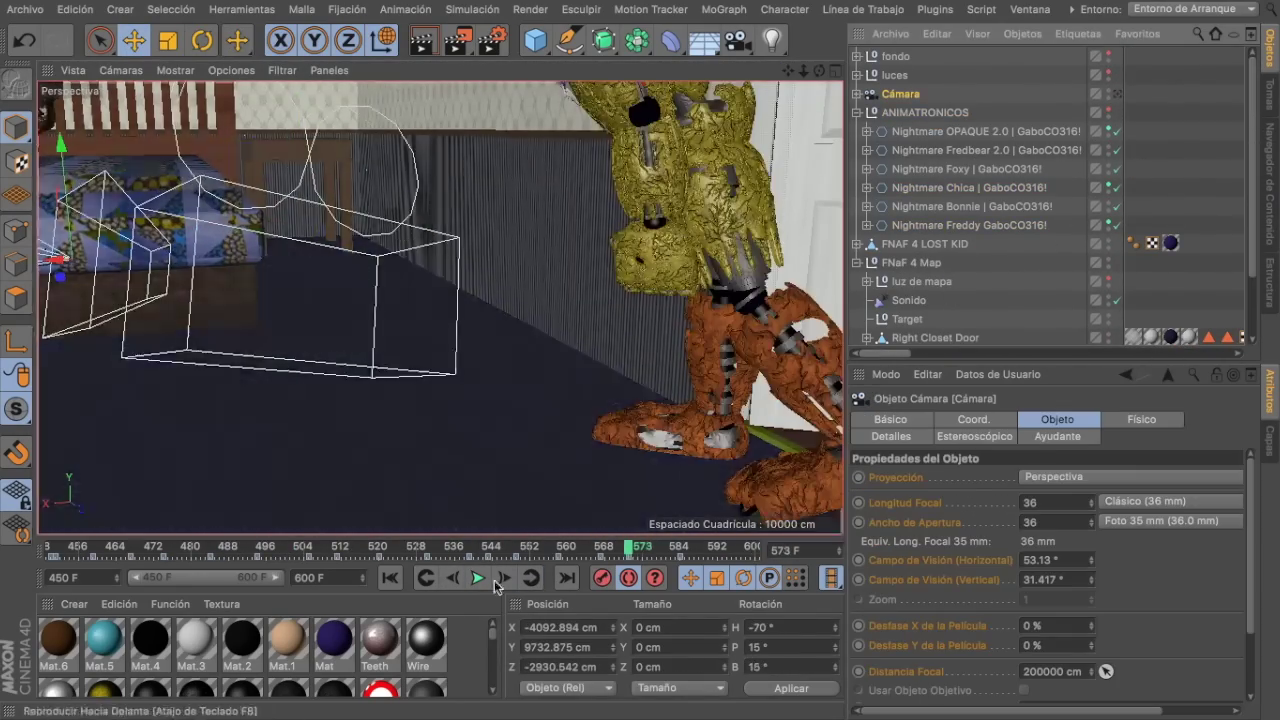
{"action": "scroll", "coordinate": [1032, 271], "scroll_direction": "down", "scroll_amount": 10}
{"action": "scroll", "coordinate": [1032, 271], "scroll_direction": "up", "scroll_amount": 10}
{"action": "left_click", "coordinate": [985, 131]}
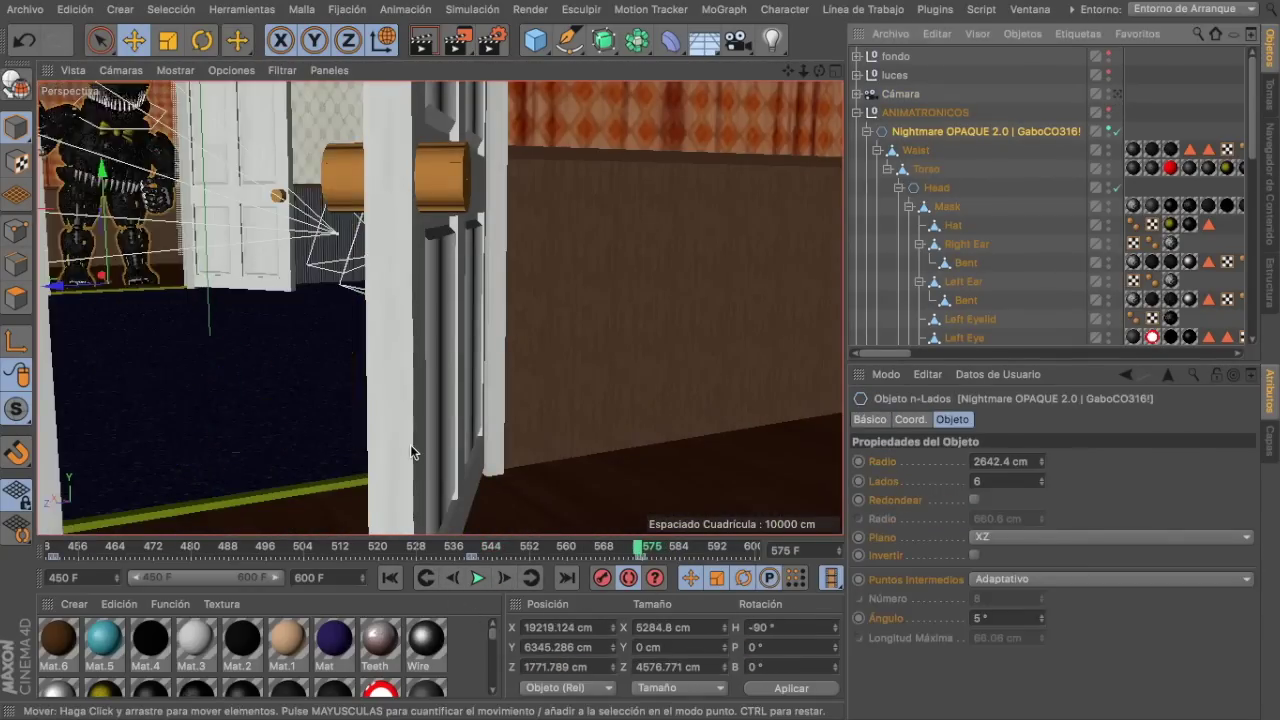
{"action": "left_click", "coordinate": [900, 93]}
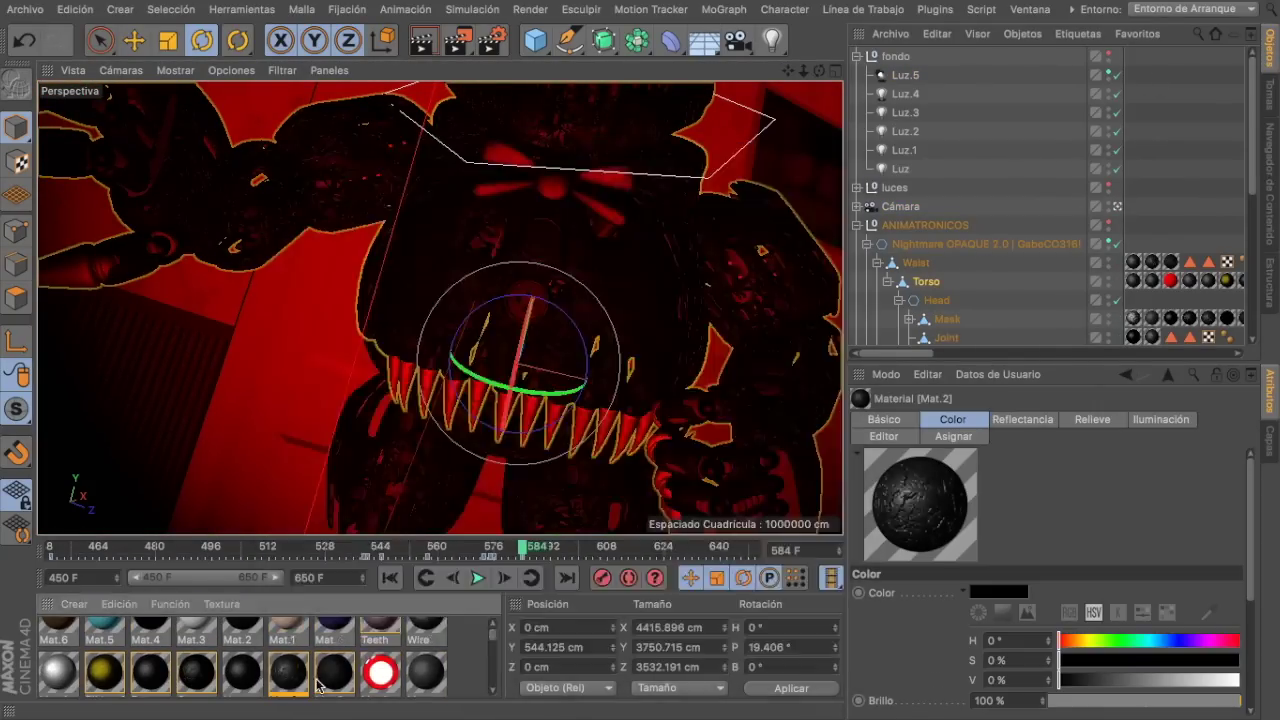
Step: Test-render the red-lit Nightmare close-up in Render View
{"action": "left_click", "coordinate": [424, 38]}
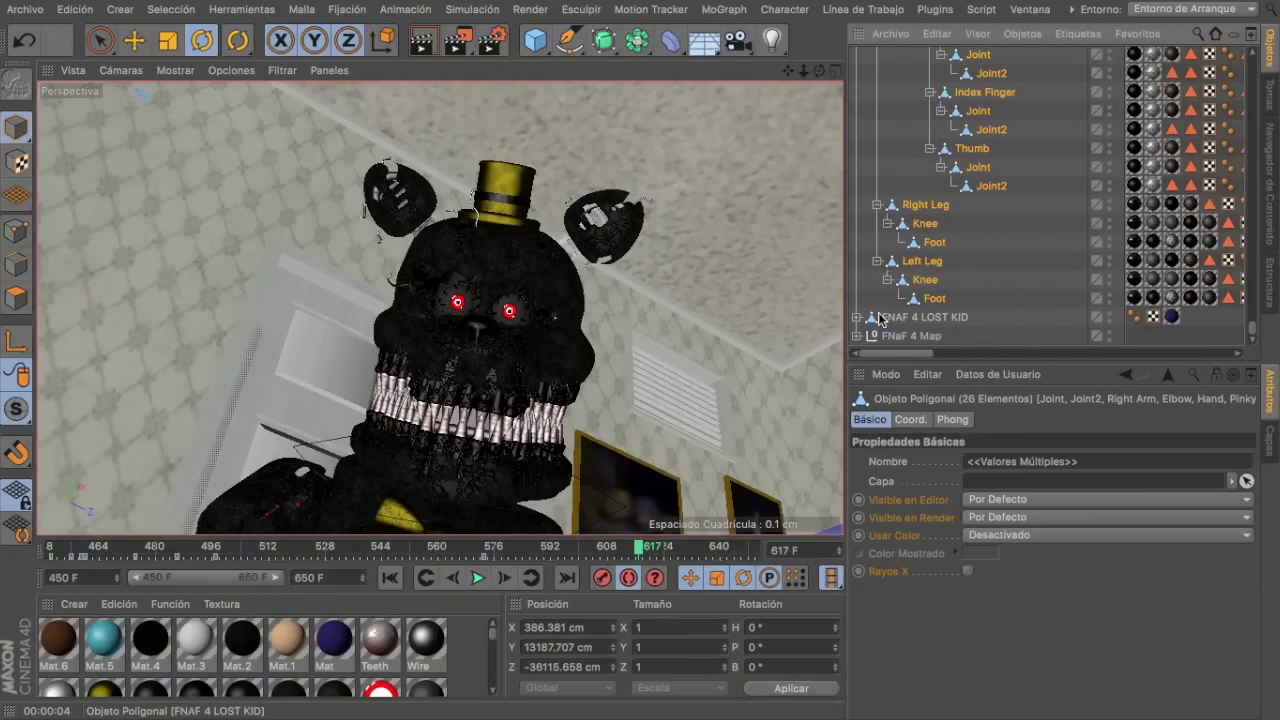
{"action": "scroll", "coordinate": [937, 206], "scroll_direction": "up", "scroll_amount": 10}
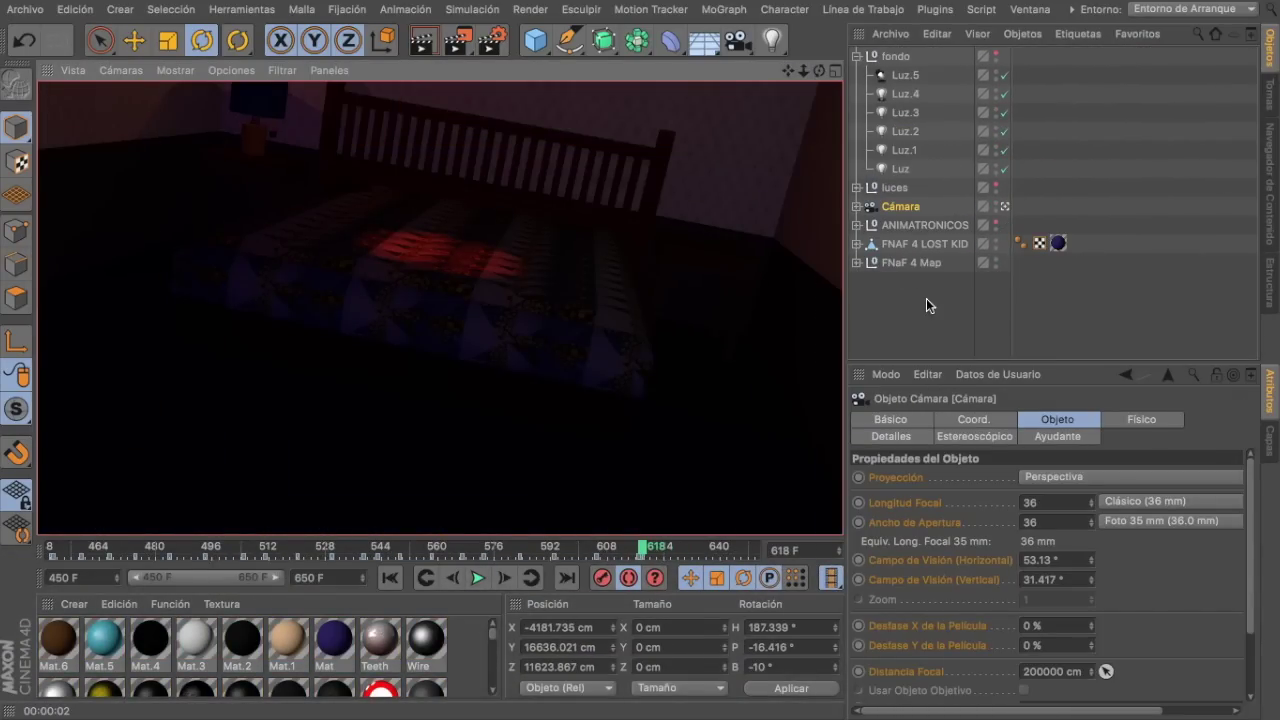
Step: Select the first luces light, move the lost kid near the camera, and re-render
{"action": "left_click", "coordinate": [856, 187]}
{"action": "left_click", "coordinate": [900, 206]}
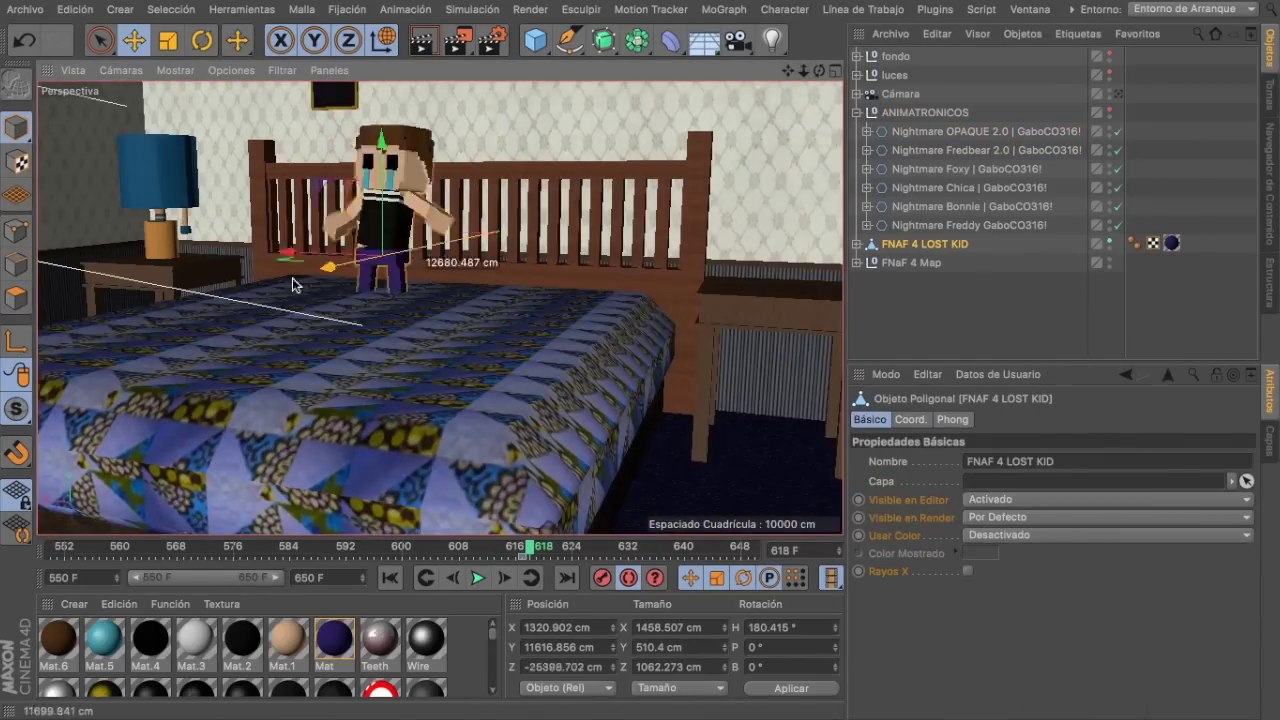
{"action": "left_click_drag", "start_coordinate": [292, 285], "coordinate": [329, 292]}
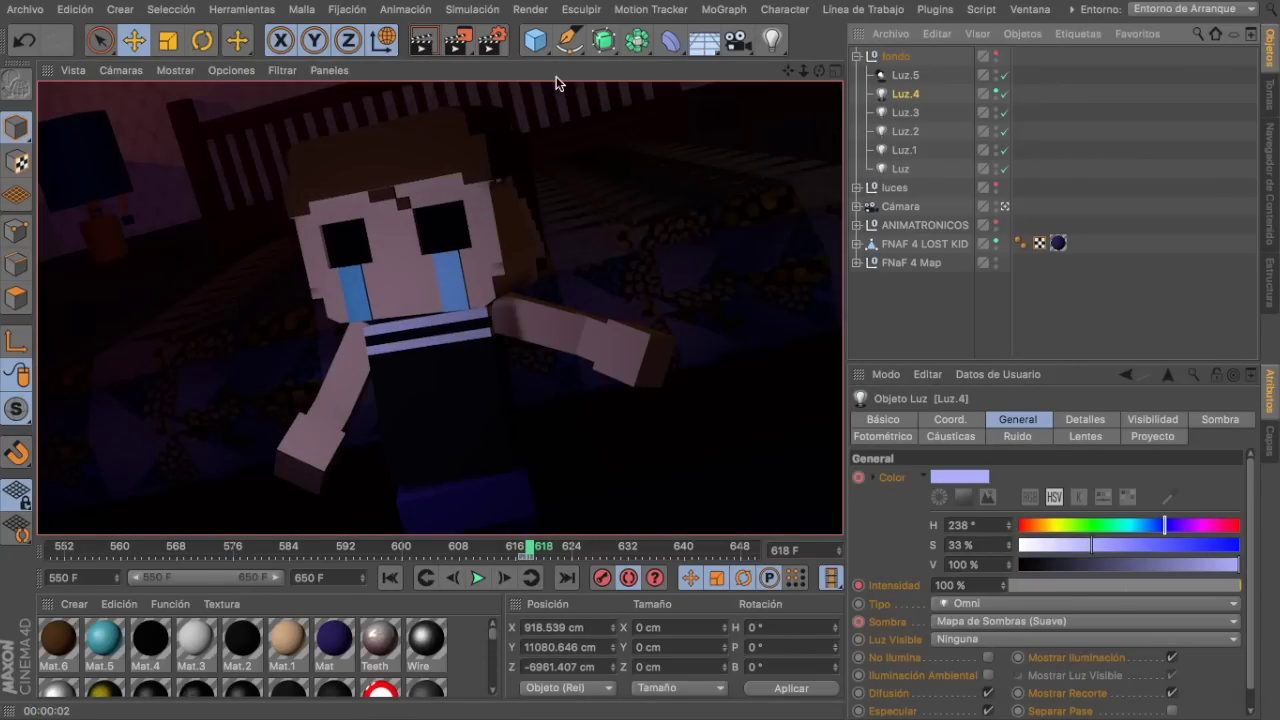
{"action": "left_click", "coordinate": [414, 45]}
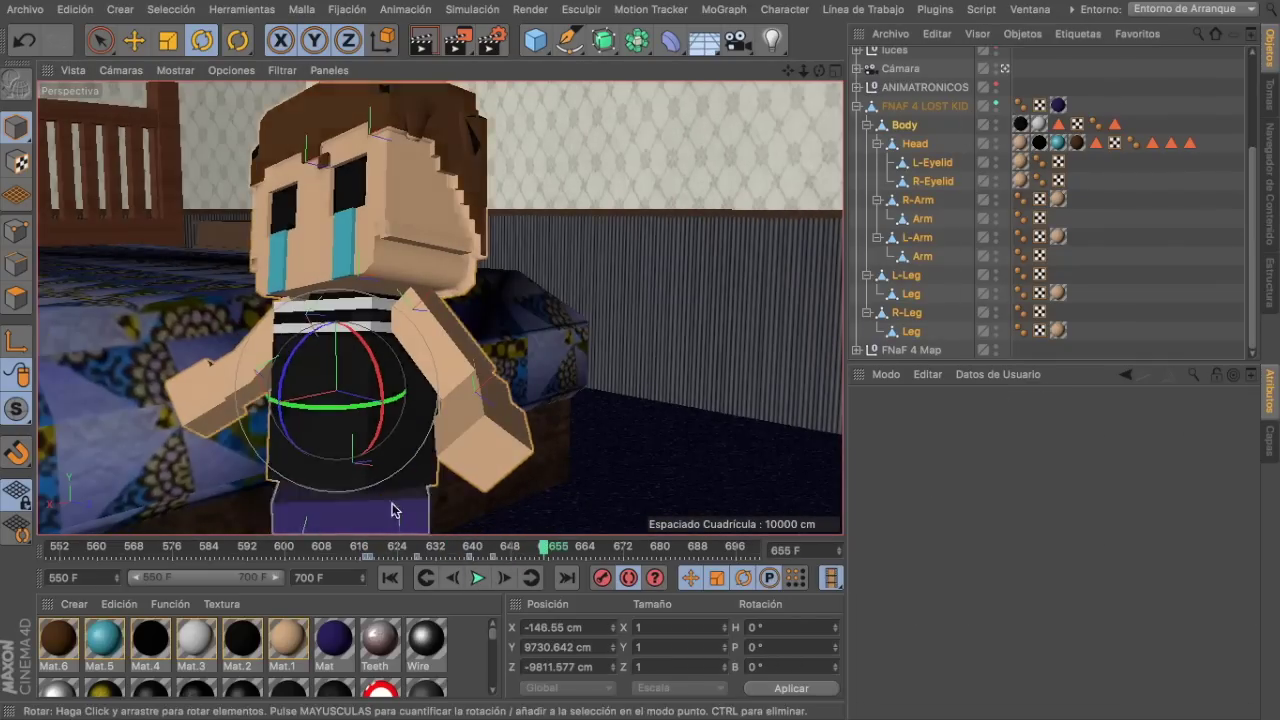
{"action": "left_click", "coordinate": [366, 474]}
Step: Rotate the lost kid's left arm upward
{"action": "left_click", "coordinate": [277, 251]}
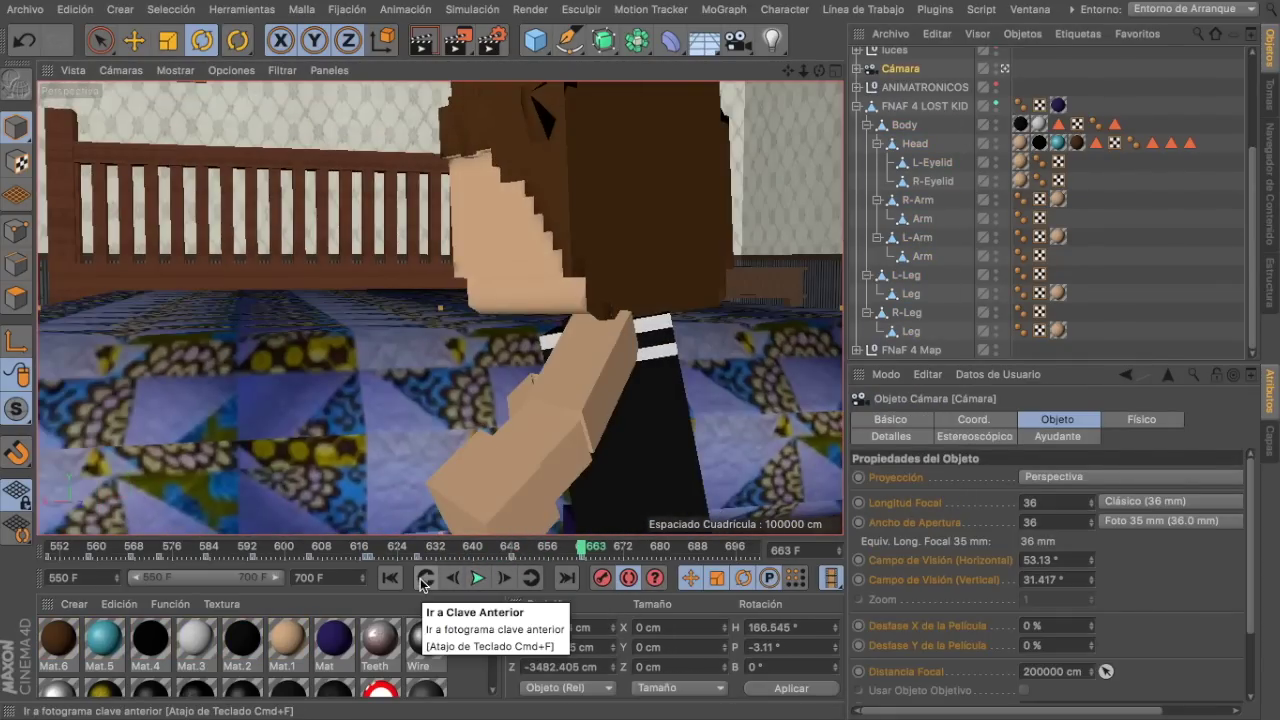
{"action": "left_click", "coordinate": [569, 356]}
{"action": "left_click_drag", "start_coordinate": [569, 356], "coordinate": [624, 385]}
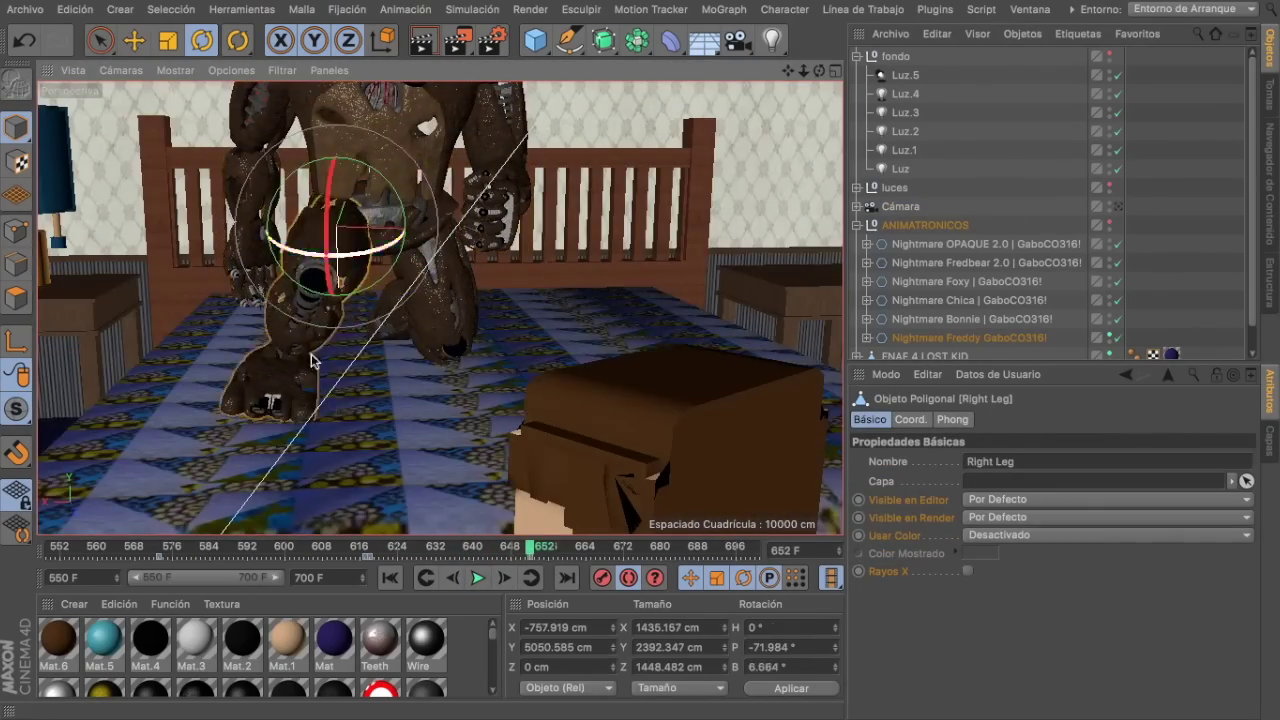
Step: Select Nightmare's waist joint and play the shot from frame 647
{"action": "left_click", "coordinate": [482, 581]}
{"action": "left_click", "coordinate": [415, 205]}
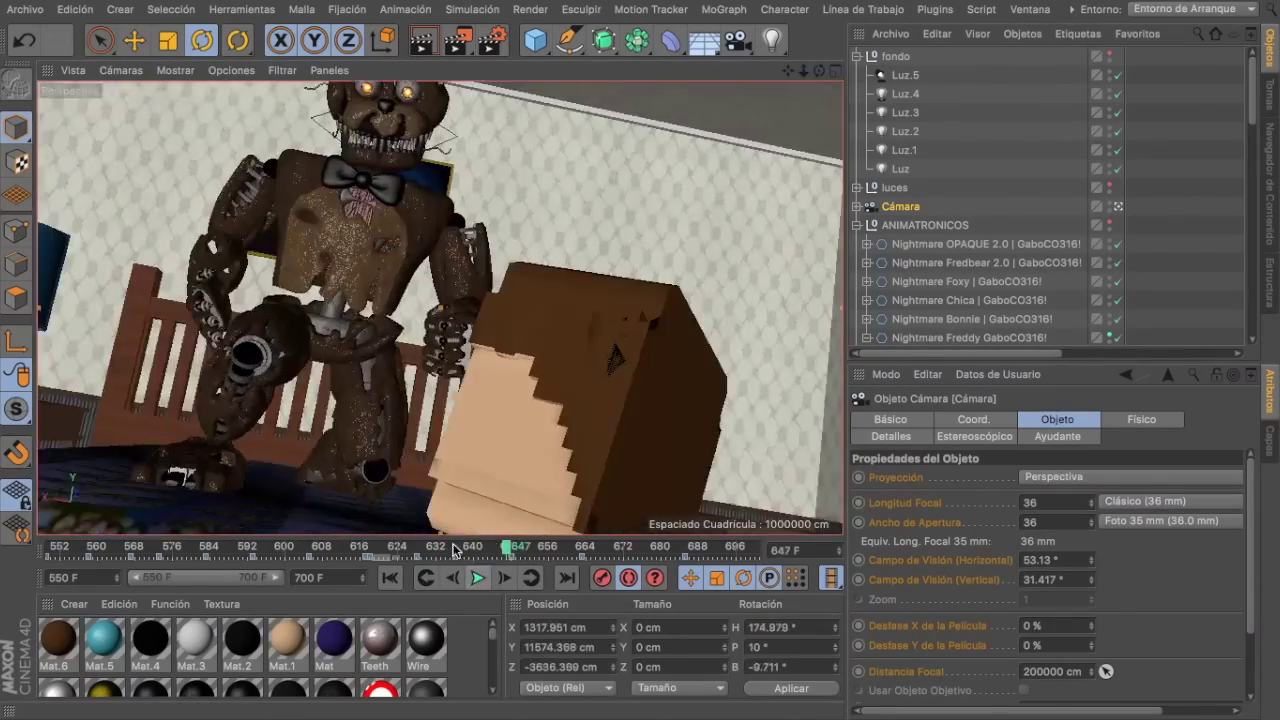
{"action": "left_click", "coordinate": [480, 580]}
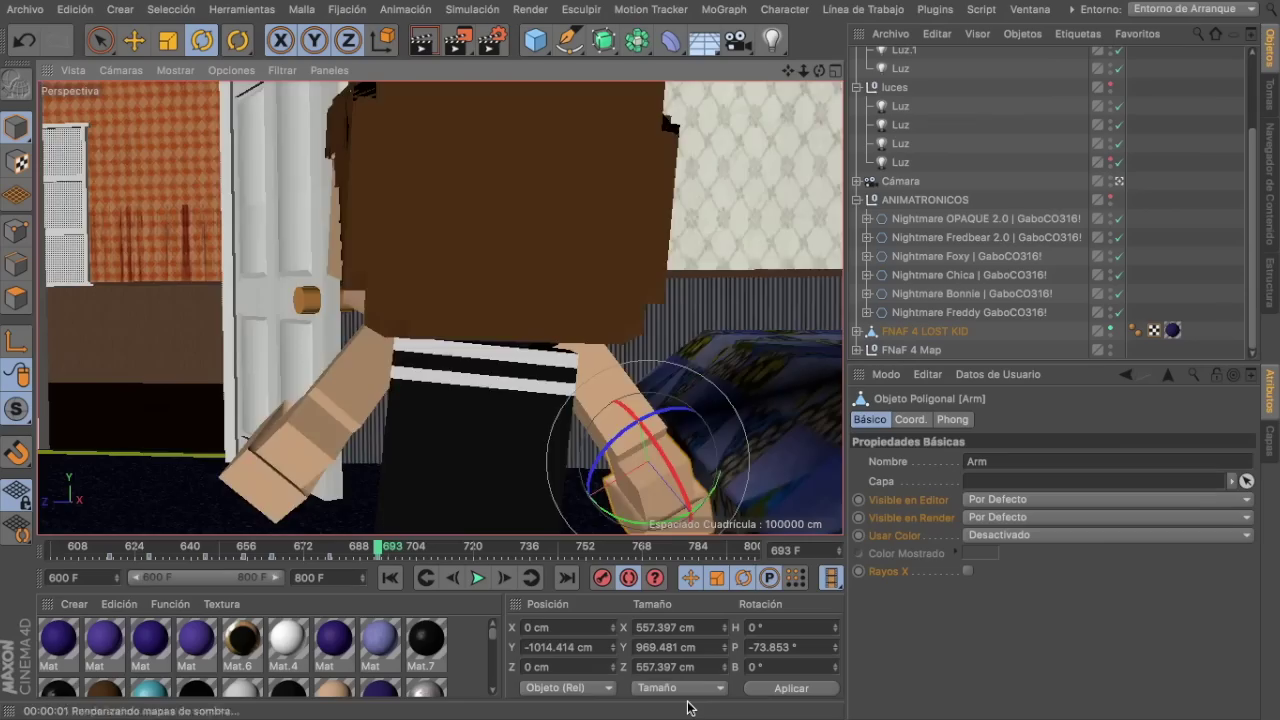
Step: Play back the shot of the kid facing the door and step back one frame
{"action": "left_click", "coordinate": [478, 578]}
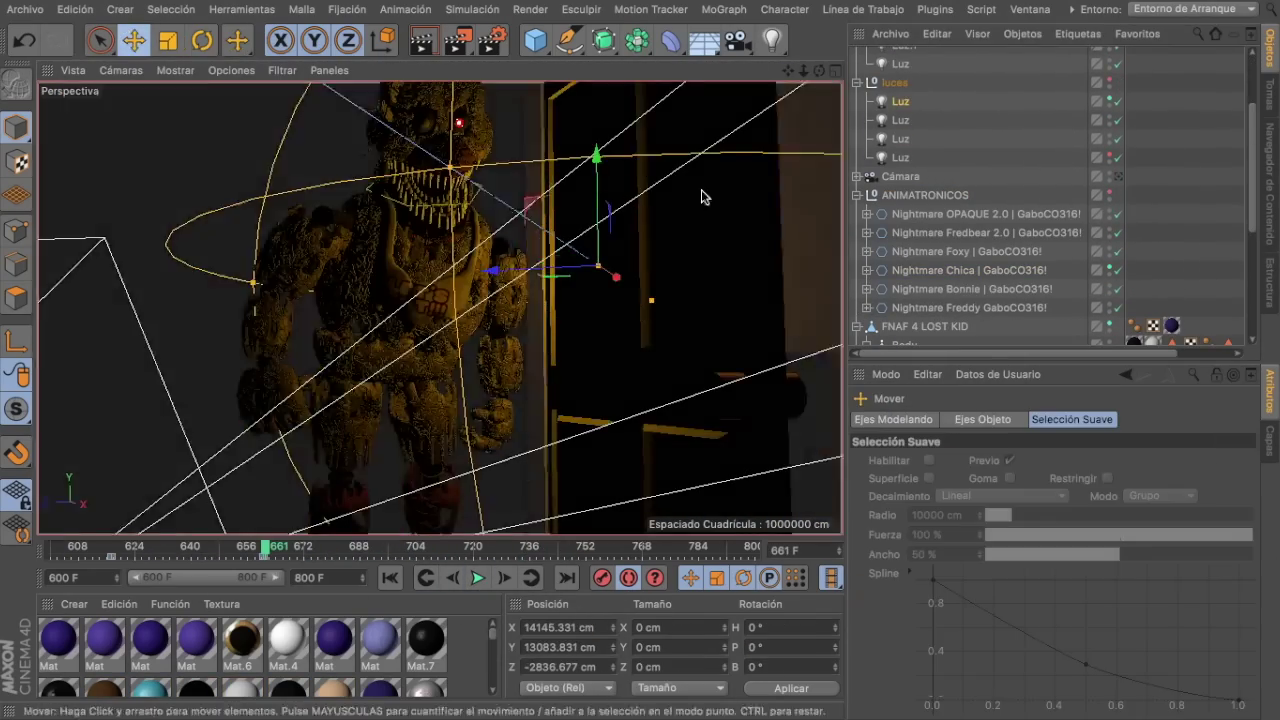
{"action": "left_click", "coordinate": [453, 578]}
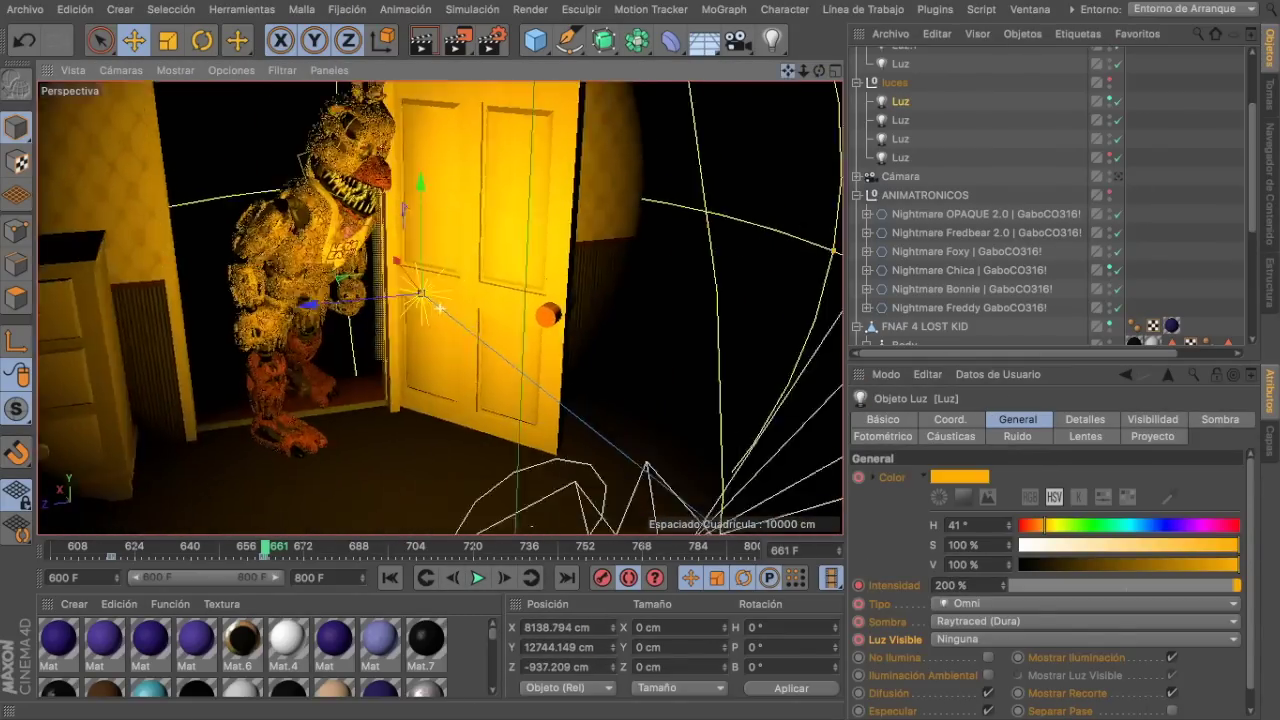
Step: Review the animation from frame 661 and select the second light in luces
{"action": "left_click", "coordinate": [476, 578]}
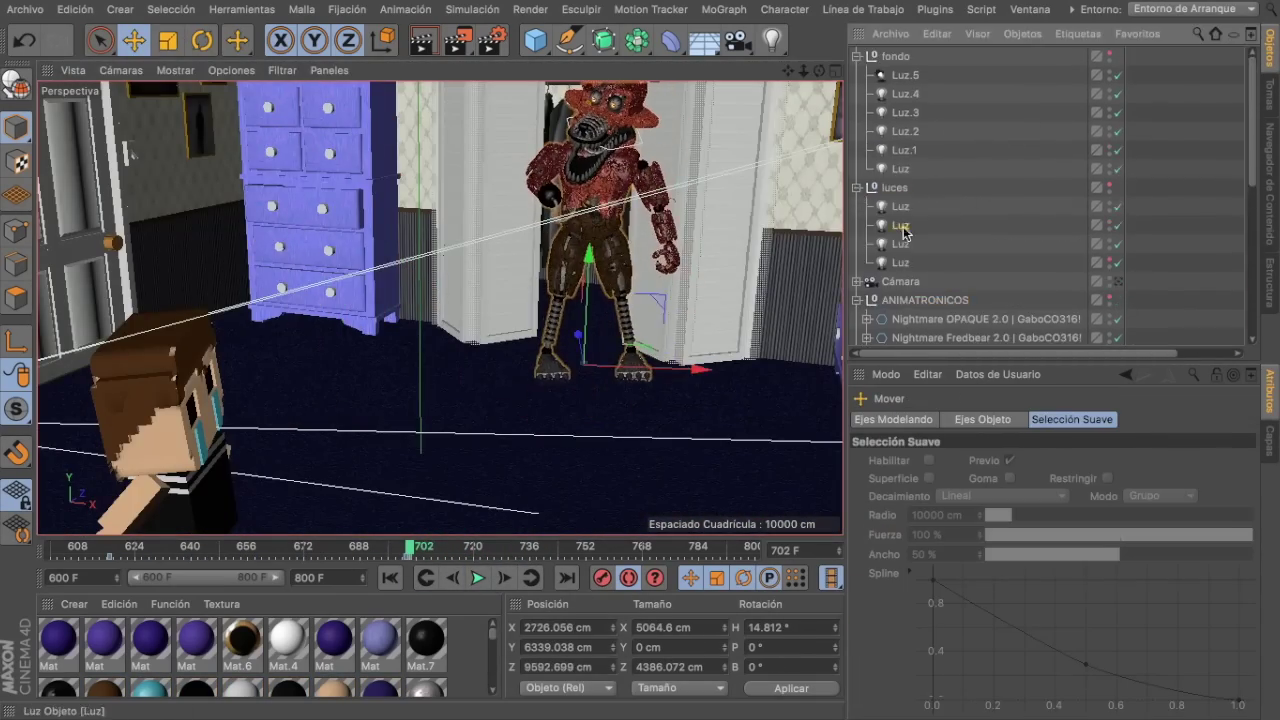
{"action": "left_click", "coordinate": [902, 227]}
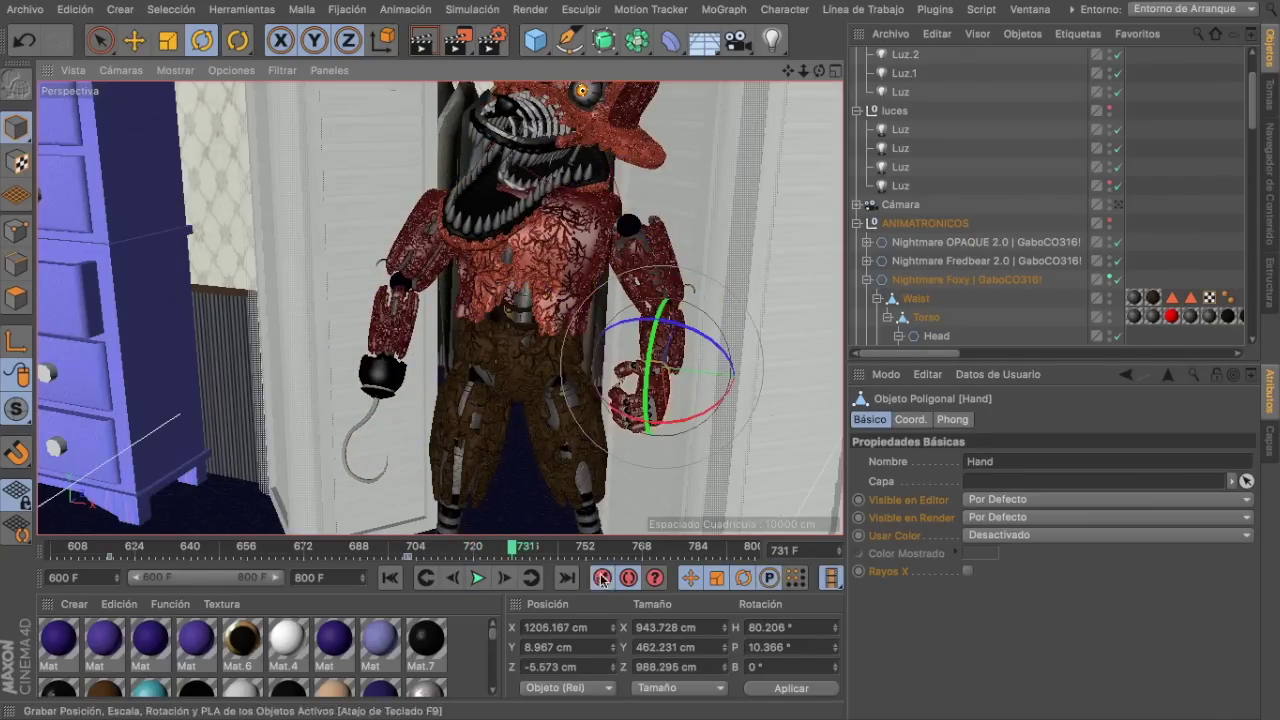
Step: Stop playback around frame 747 and rotate the kid's arm down to about -53°
{"action": "left_click", "coordinate": [472, 582]}
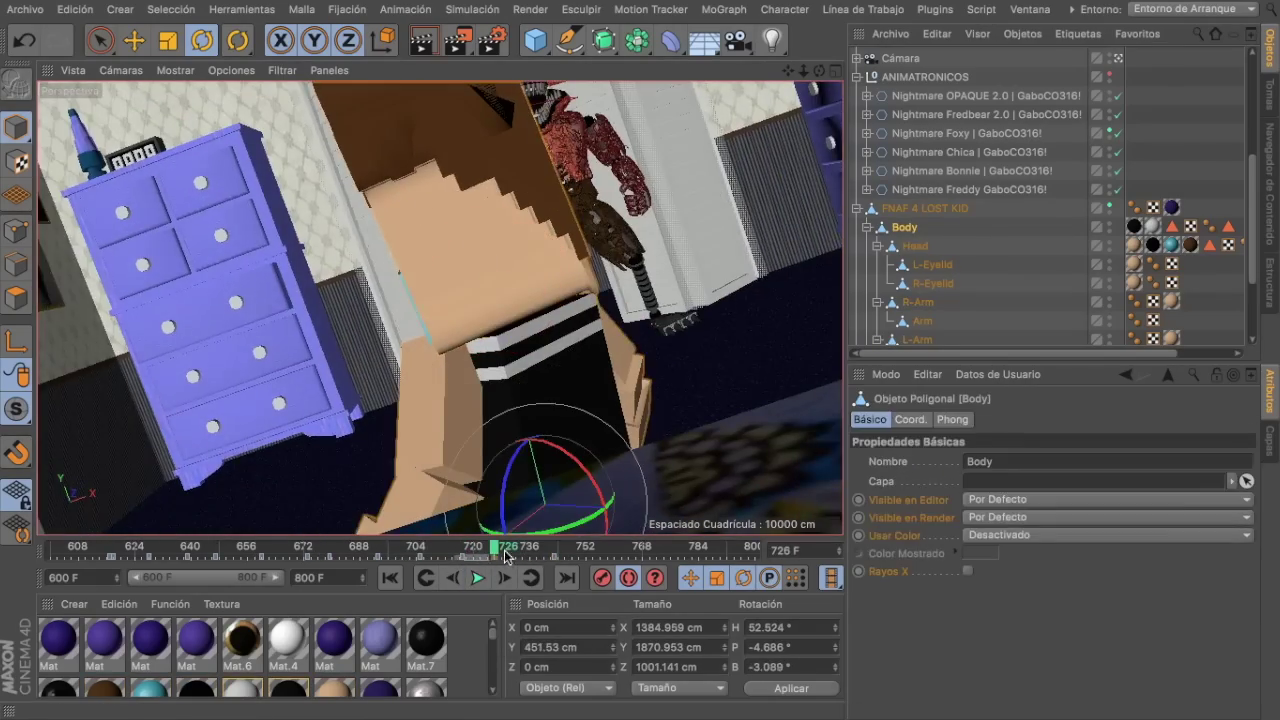
{"action": "left_click", "coordinate": [480, 577]}
{"action": "left_click", "coordinate": [484, 579]}
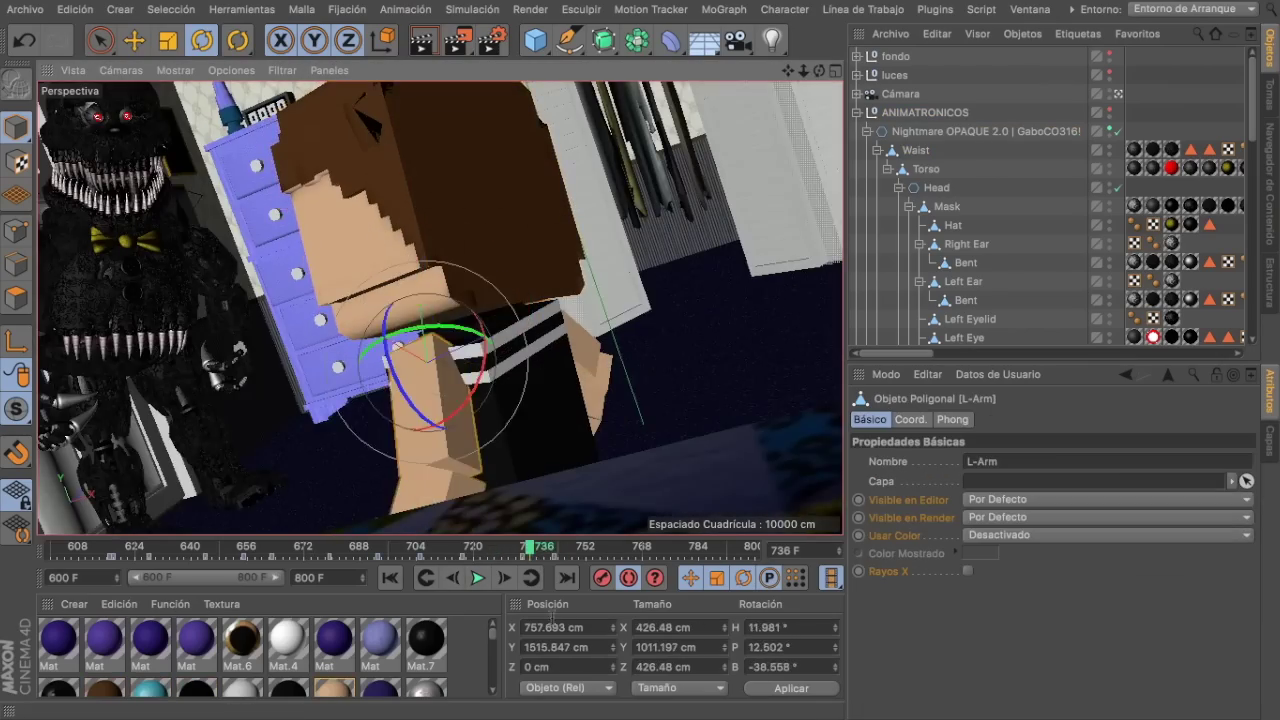
{"action": "left_click_drag", "start_coordinate": [398, 470], "coordinate": [362, 515]}
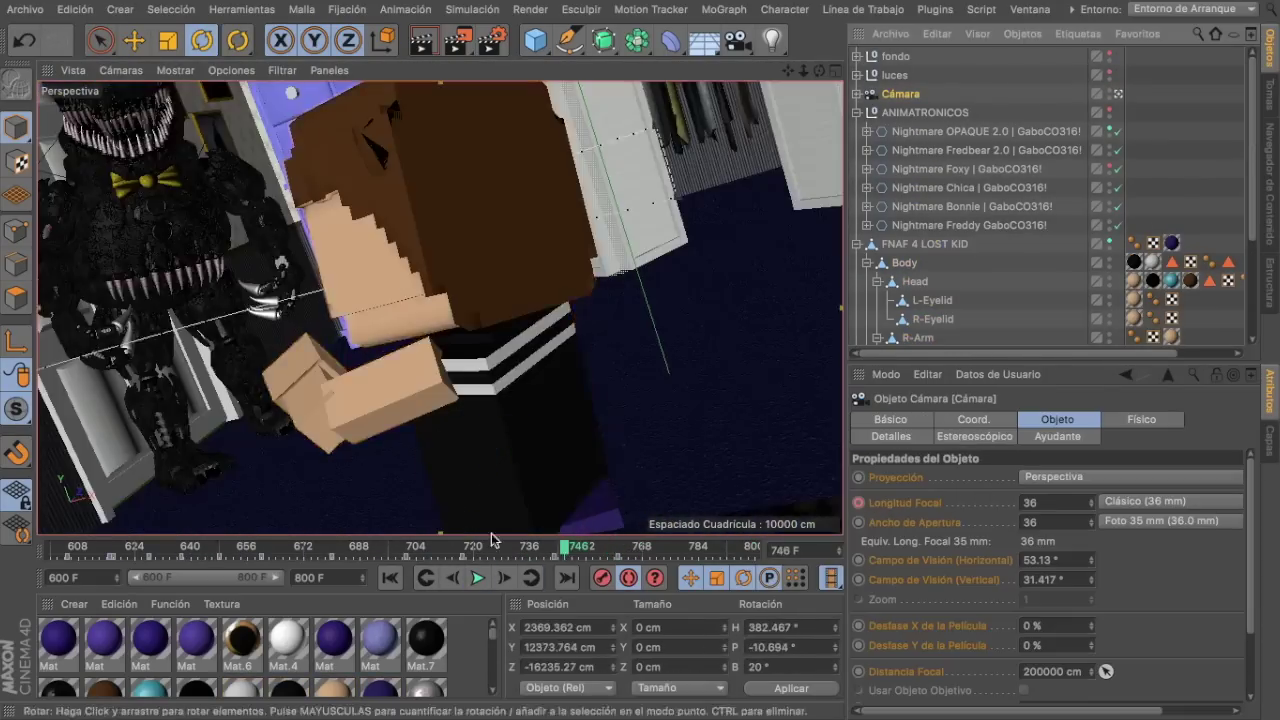
{"action": "left_click", "coordinate": [458, 578]}
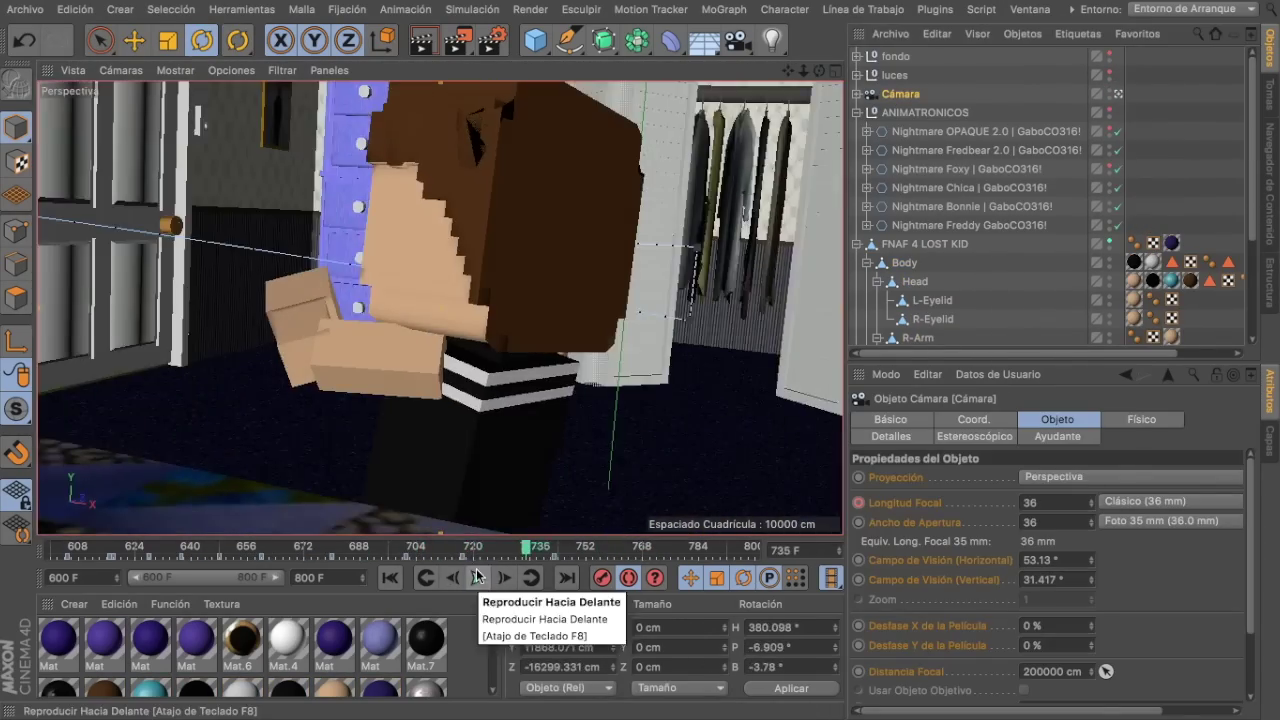
{"action": "left_click", "coordinate": [476, 576]}
Step: Advance the animation a few frames toward frame 755
{"action": "left_click", "coordinate": [506, 578]}
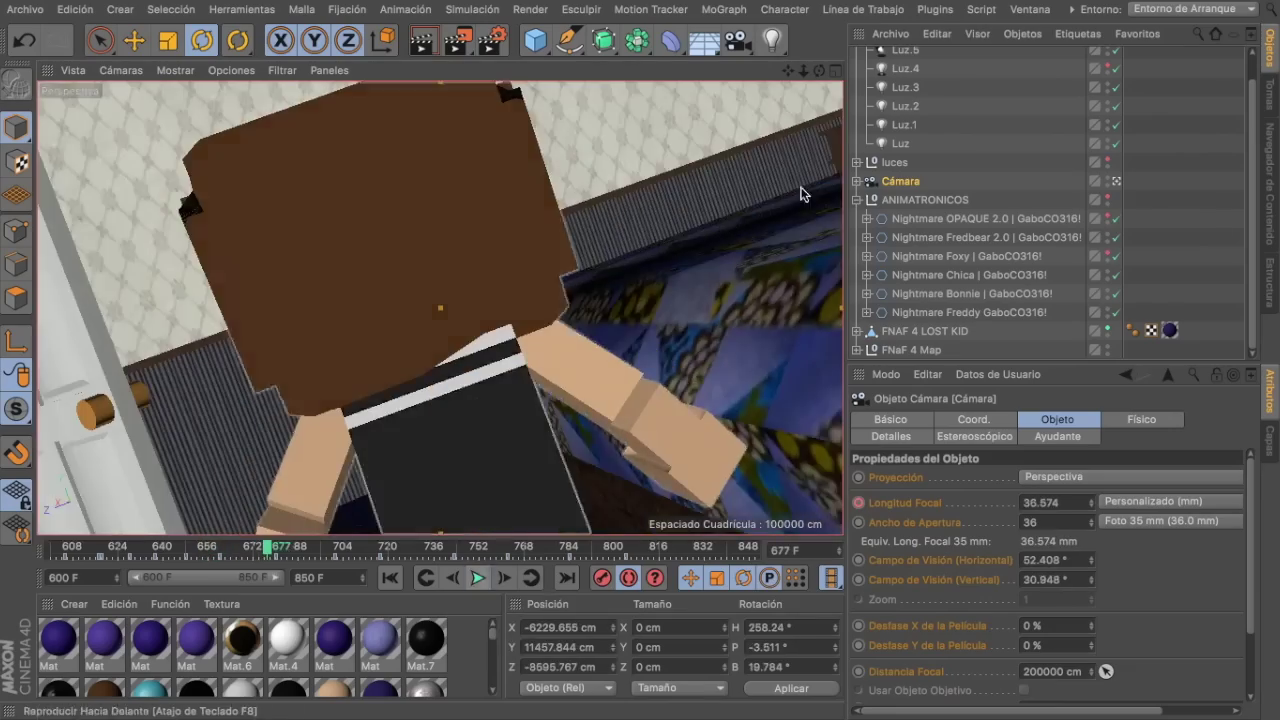
Step: Play back the stretch from frame 500 and select Nightmare Foxy's Elbow
{"action": "left_click", "coordinate": [479, 578]}
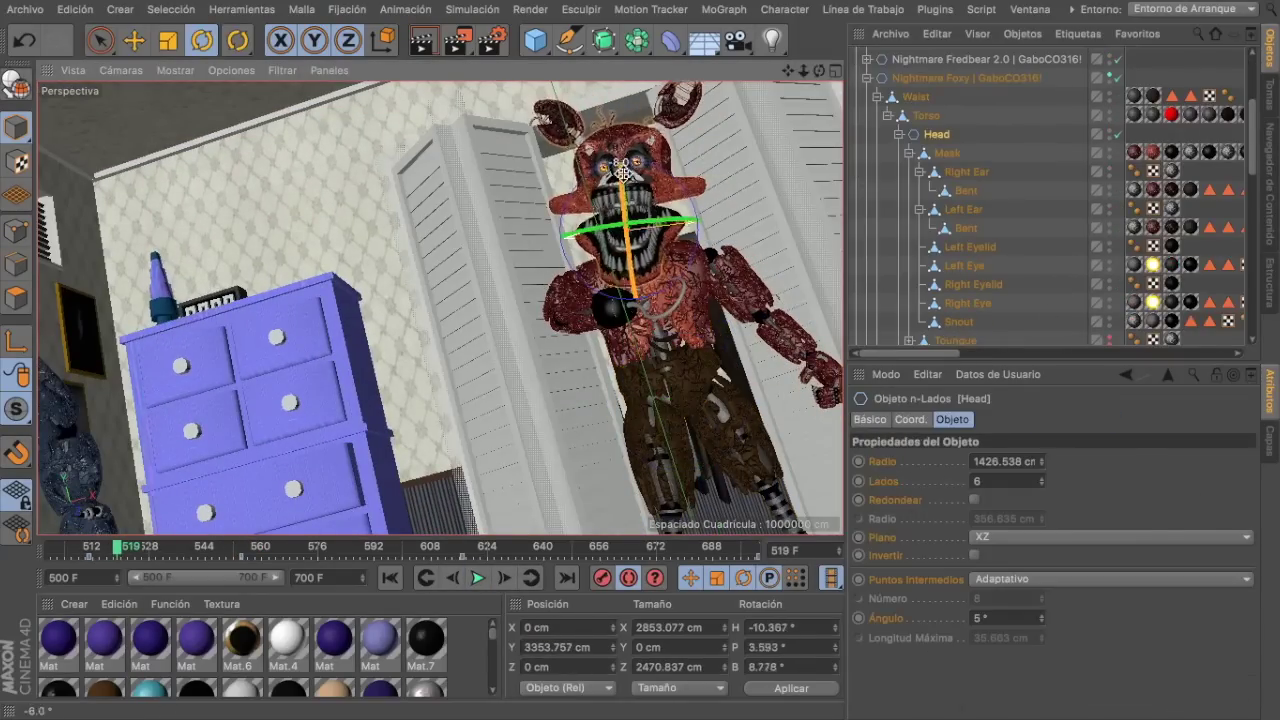
{"action": "left_click", "coordinate": [787, 302]}
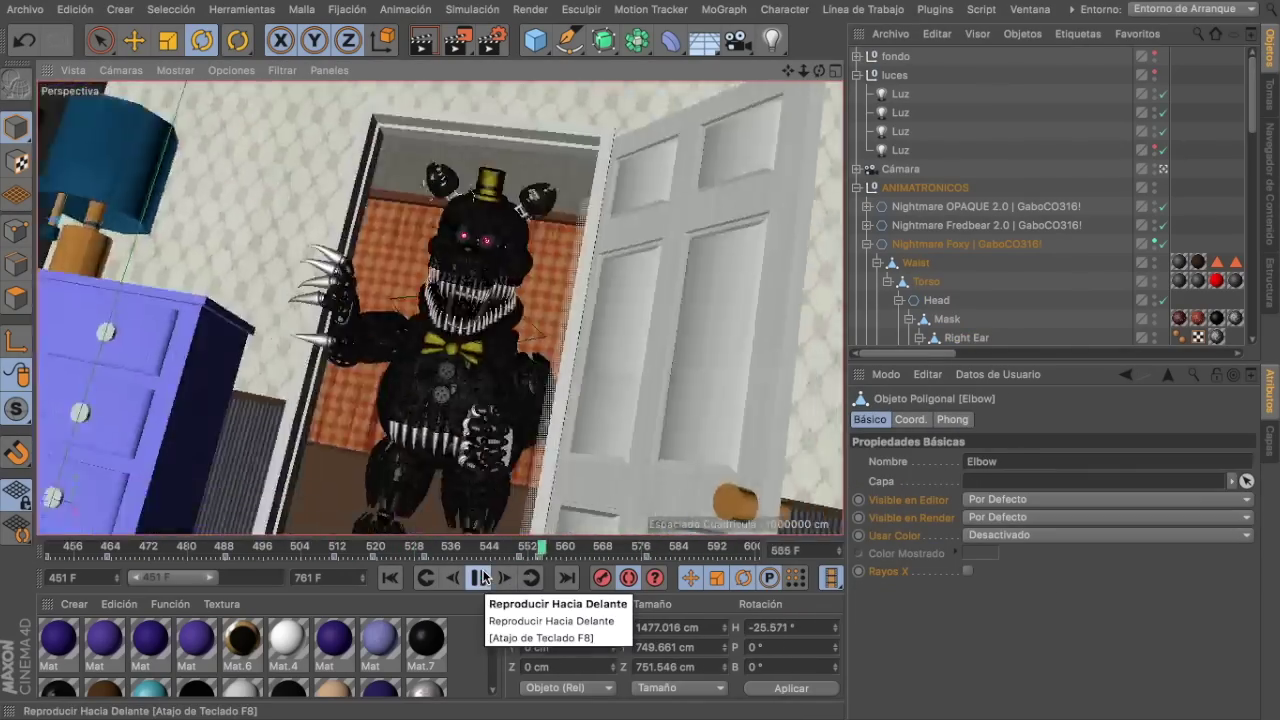
Step: Stop playback at frame 573 and jump back to the previous keyframe
{"action": "left_click", "coordinate": [482, 578]}
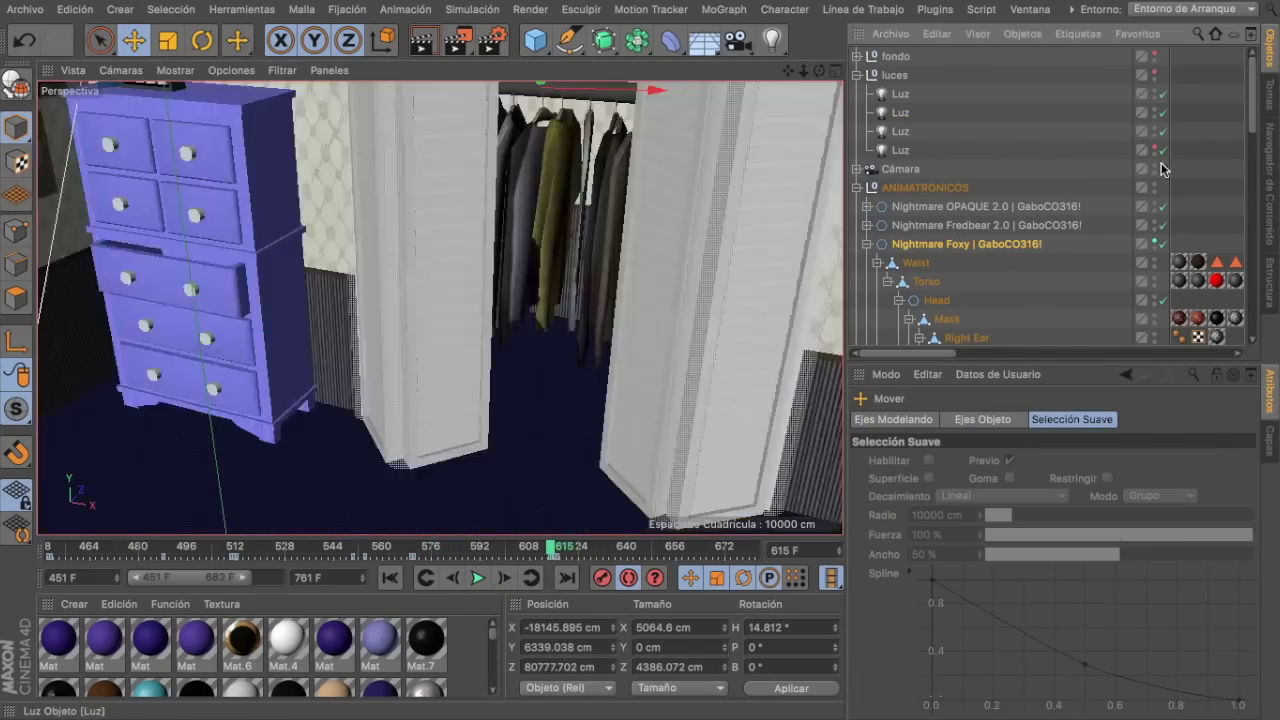
{"action": "left_click", "coordinate": [424, 578]}
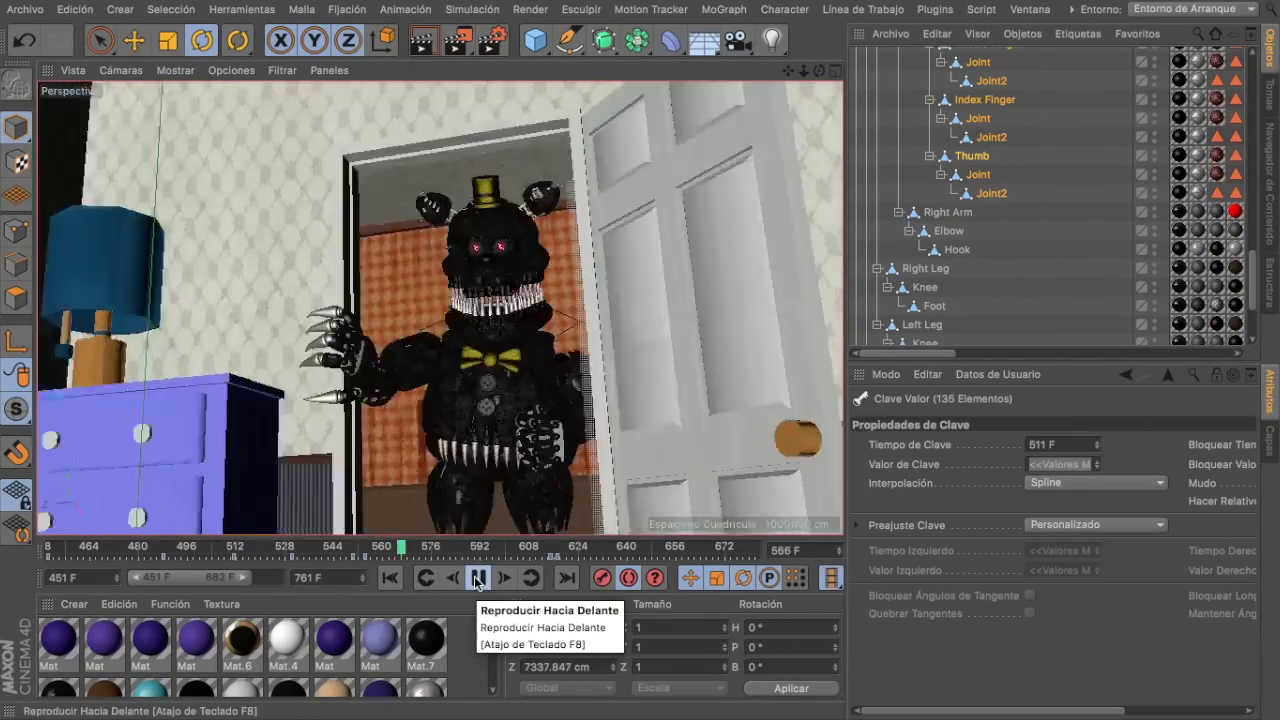
Step: Play the animation from frame 530 and select the first light under luces
{"action": "left_click", "coordinate": [478, 578]}
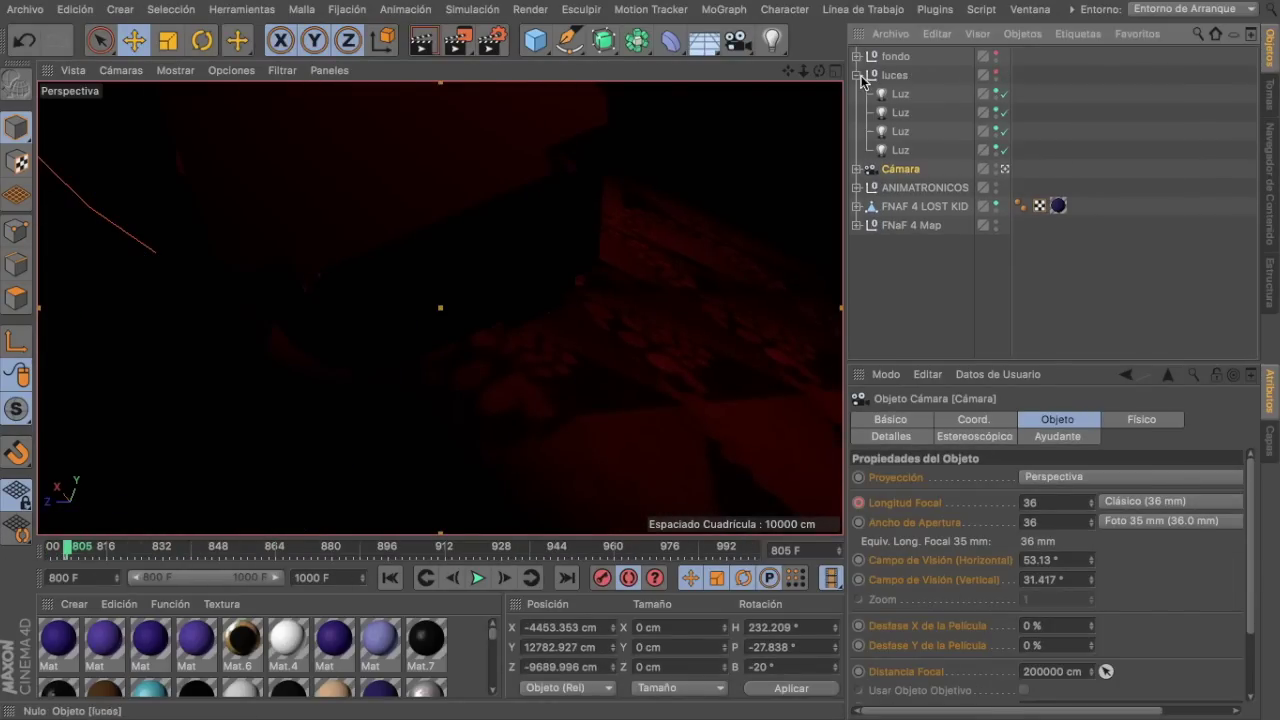
{"action": "left_click", "coordinate": [900, 93]}
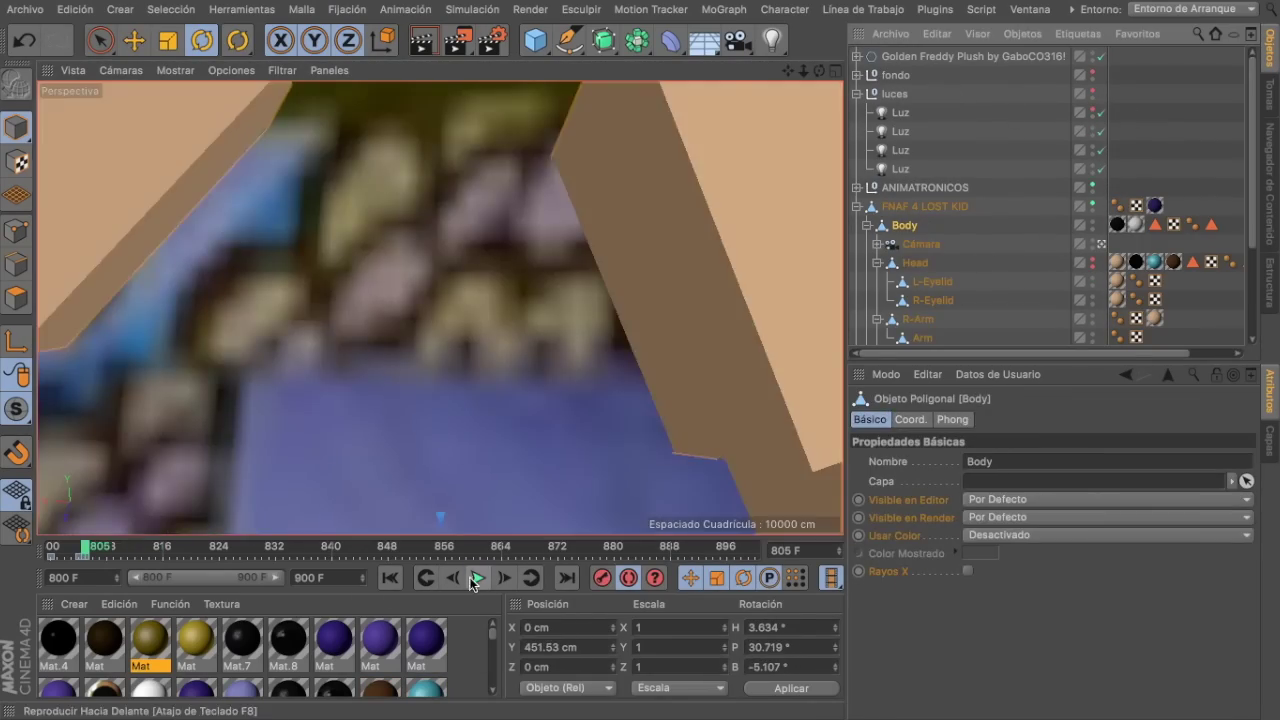
Step: Preview the animation from frame 805 with the camera selected, stopping near frame 856
{"action": "left_click", "coordinate": [477, 576]}
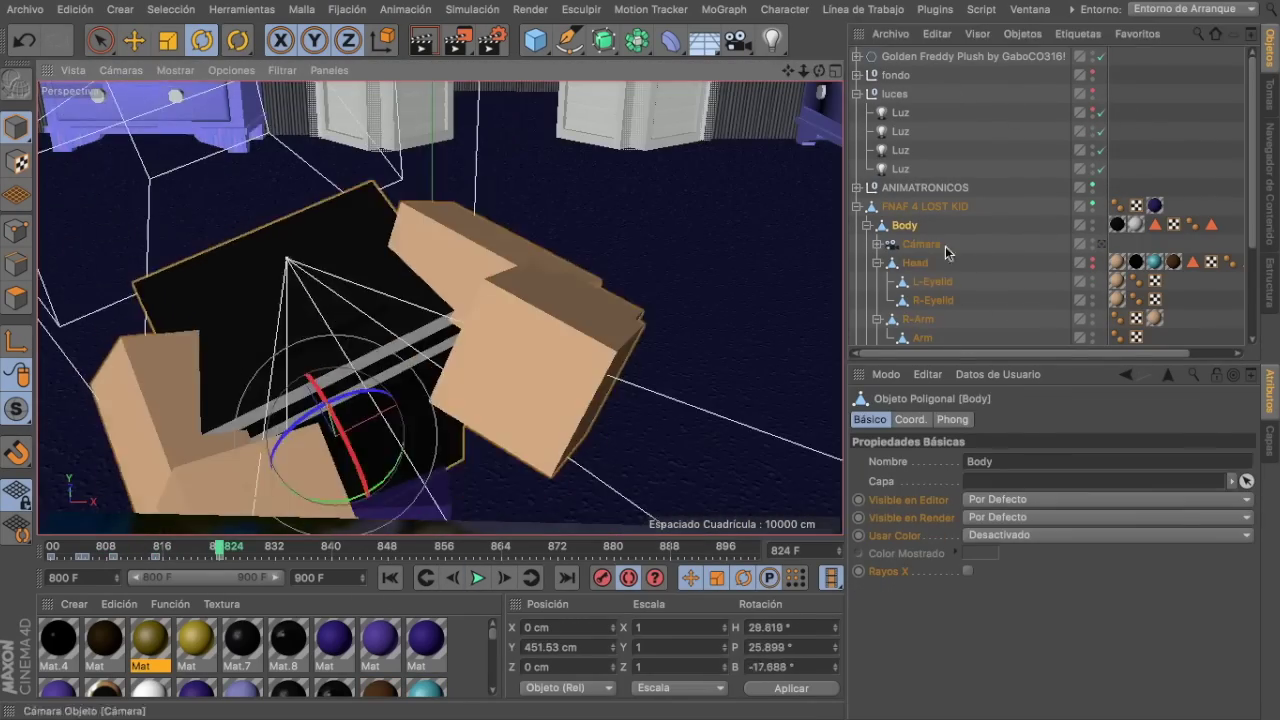
{"action": "left_click", "coordinate": [945, 247]}
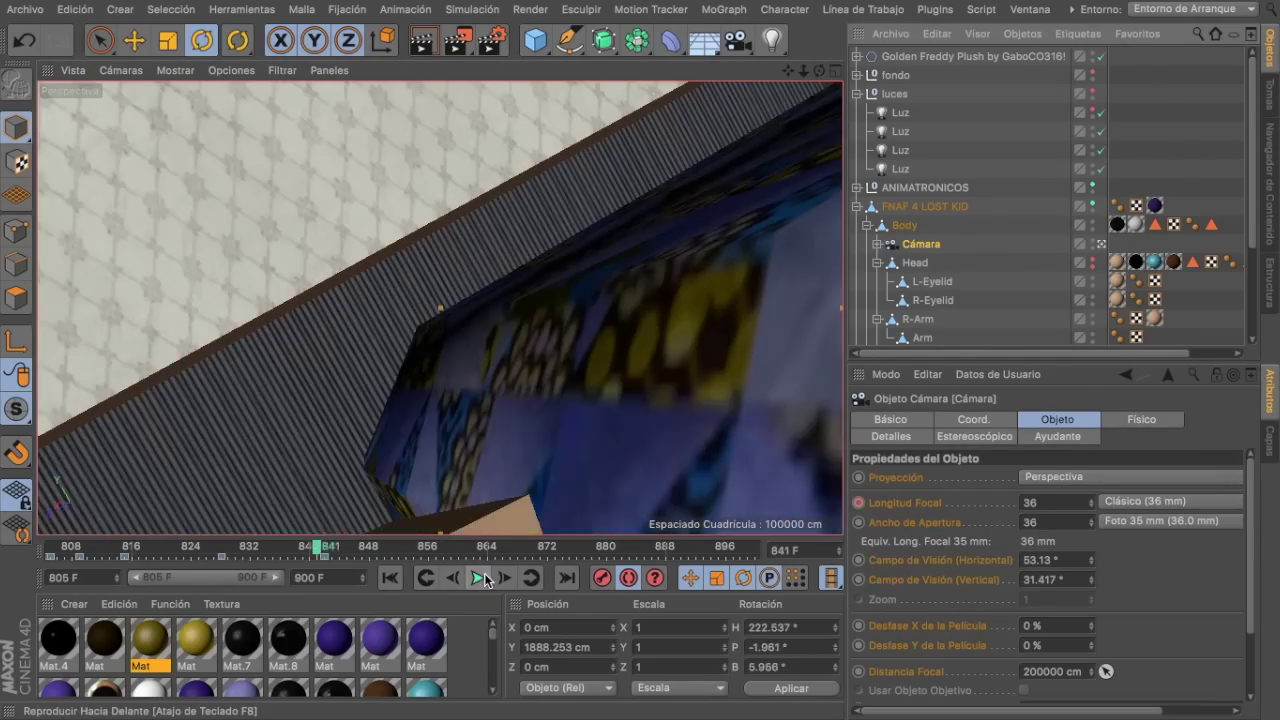
{"action": "left_click", "coordinate": [480, 578]}
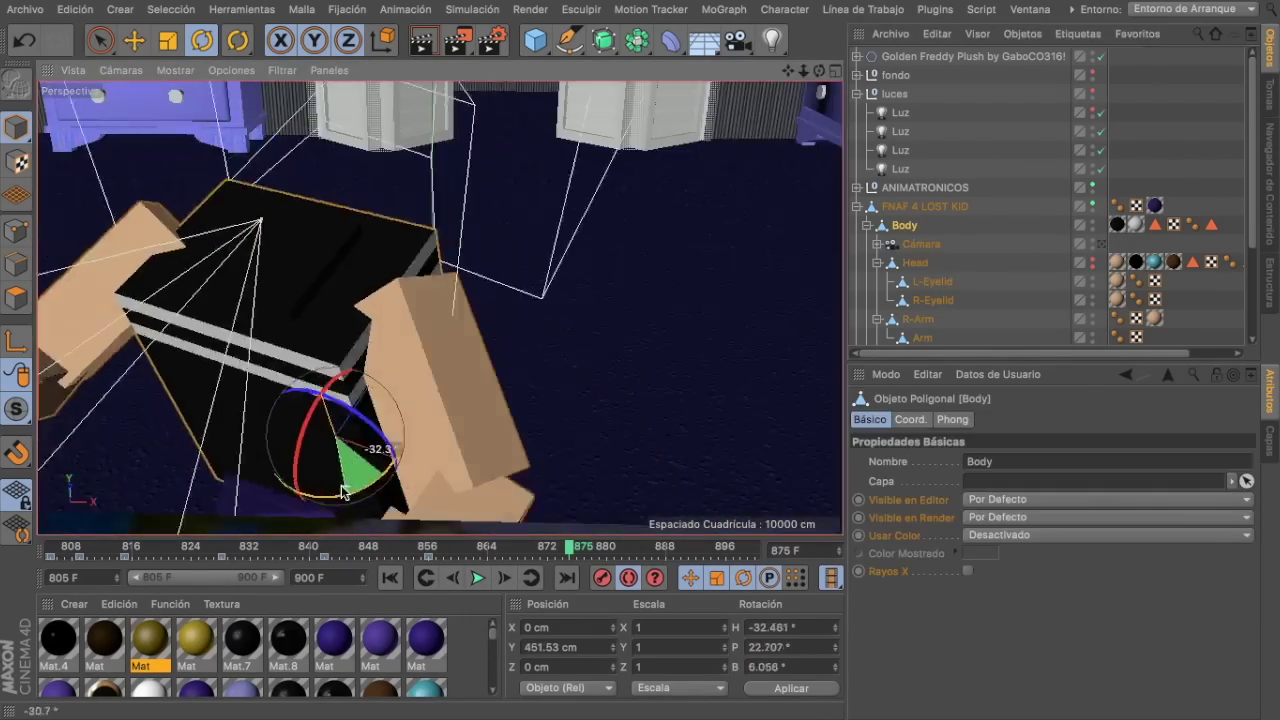
Step: Select the kid's R-Arm and Arm at frame 868 and extend the timeline to frame 1000
{"action": "left_click", "coordinate": [131, 260]}
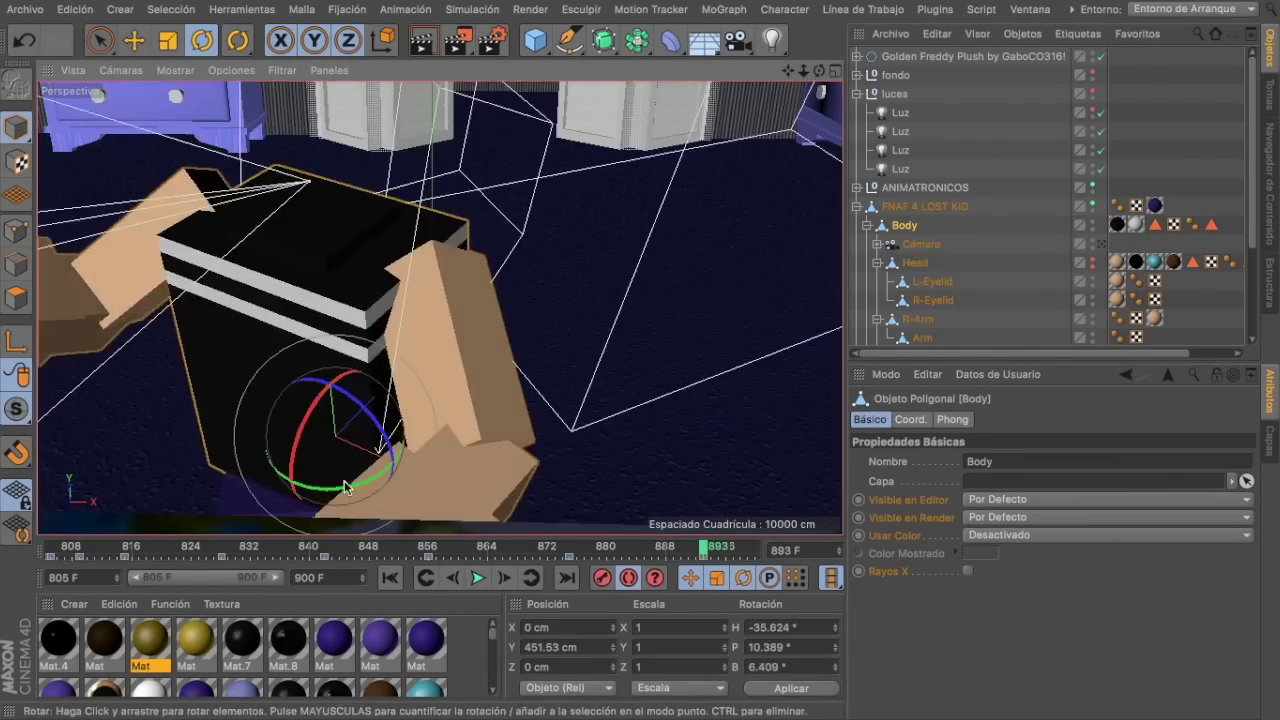
{"action": "left_click", "coordinate": [449, 556]}
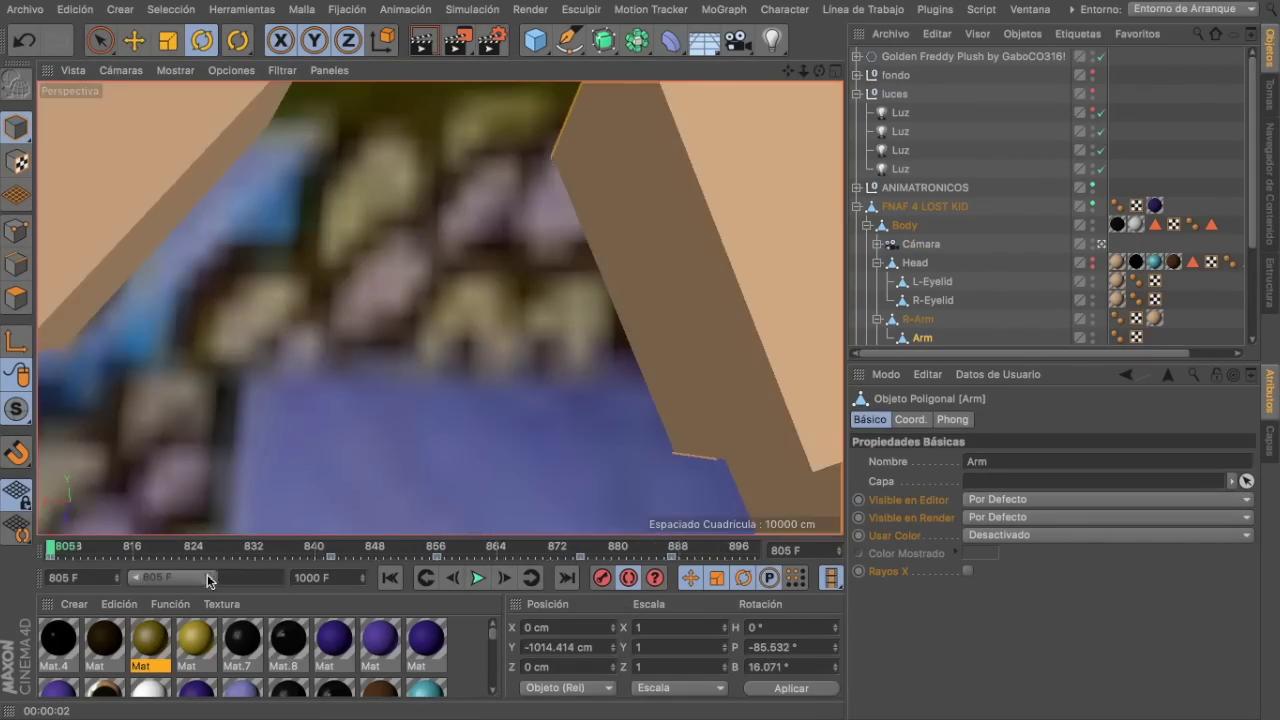
{"action": "left_click_drag", "start_coordinate": [210, 581], "coordinate": [282, 578]}
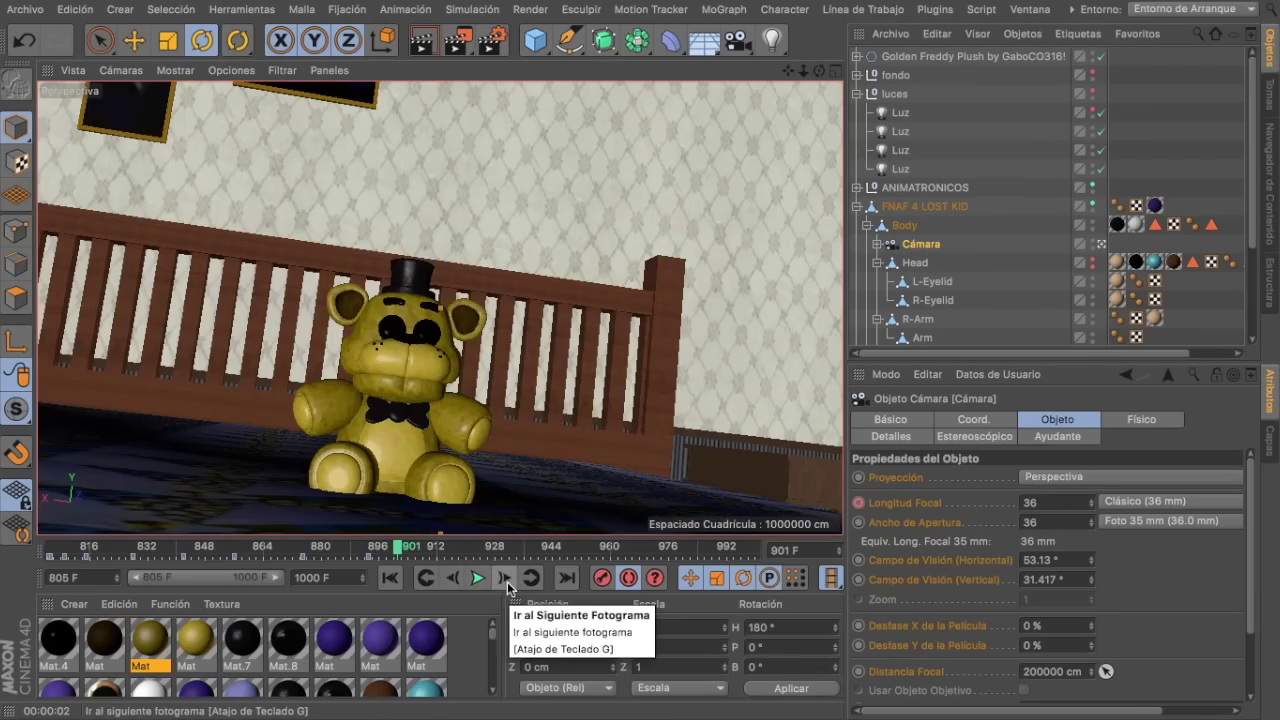
Step: Select the FNAF 4 LOST KID group and preview the camera shot from frame 805
{"action": "left_click", "coordinate": [1099, 205]}
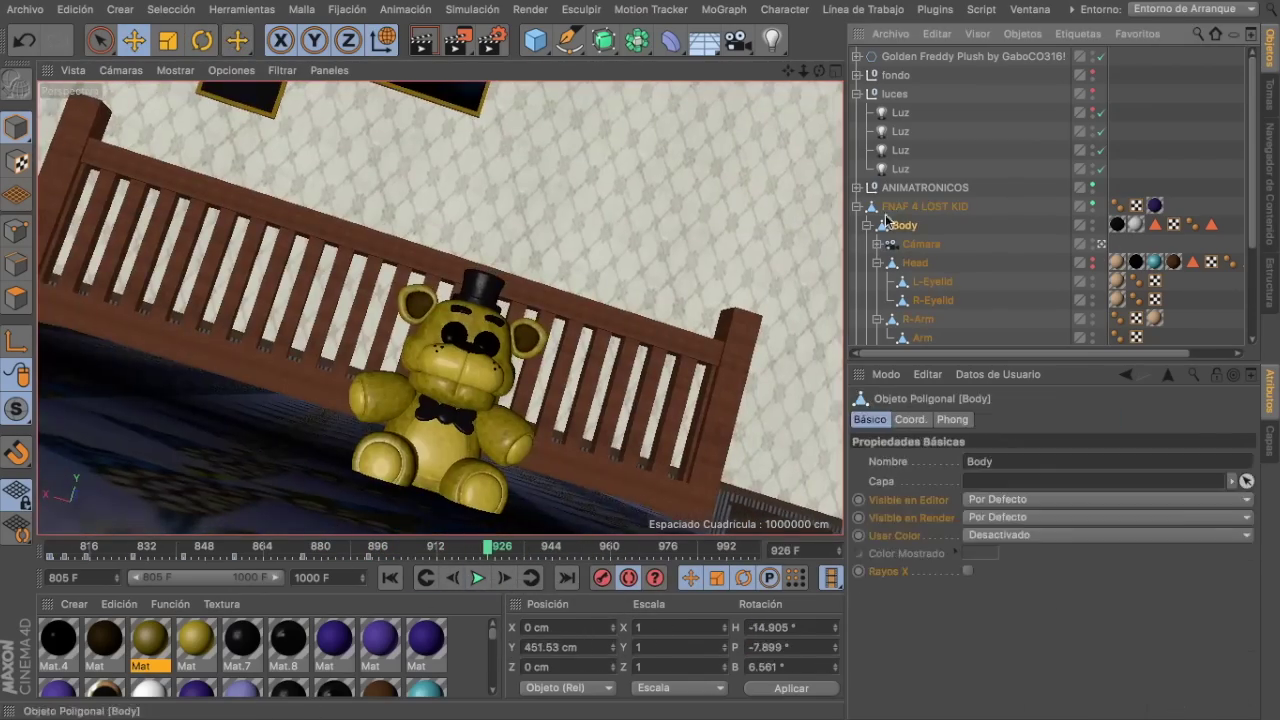
{"action": "left_click", "coordinate": [479, 578]}
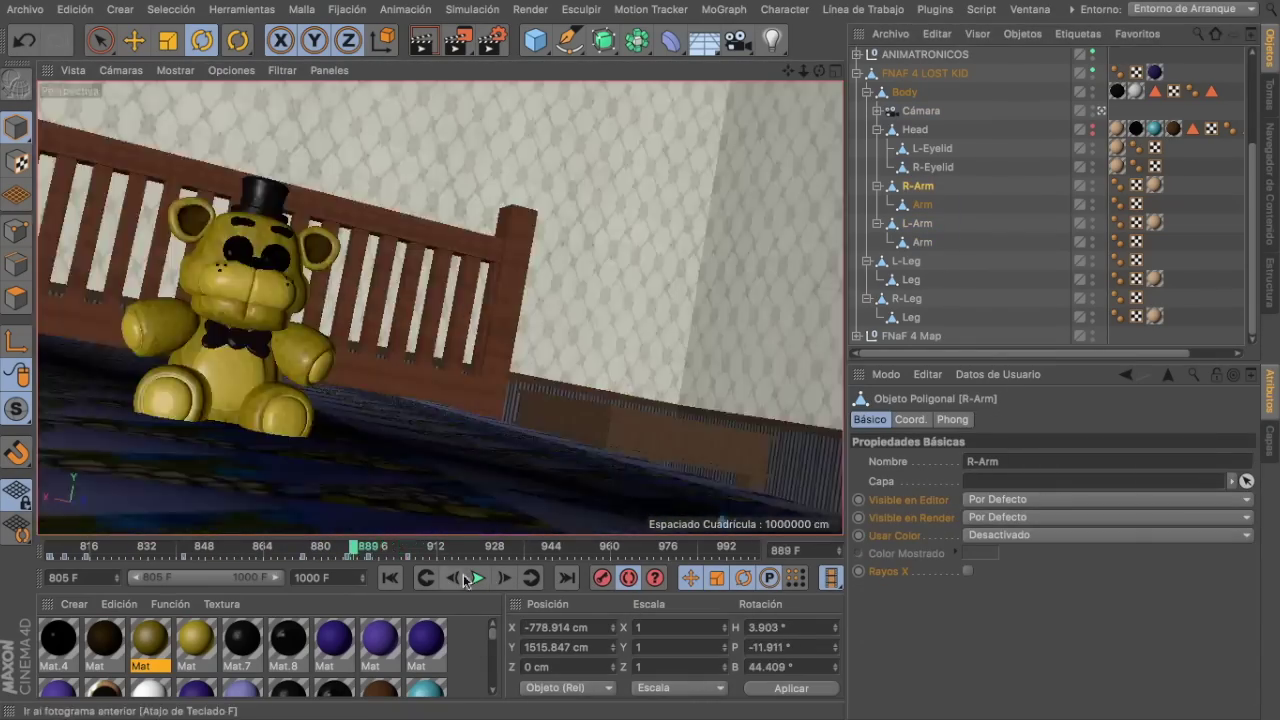
{"action": "key", "text": "ctrl+z"}
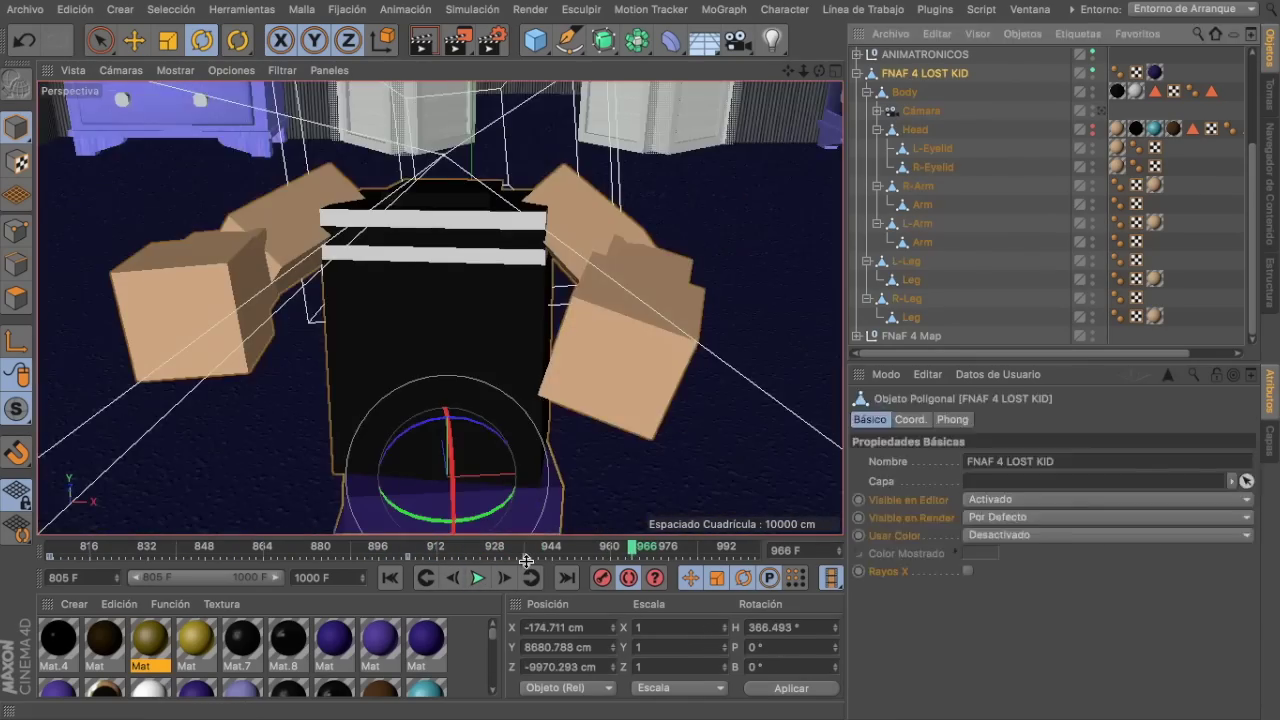
{"action": "left_click", "coordinate": [483, 578]}
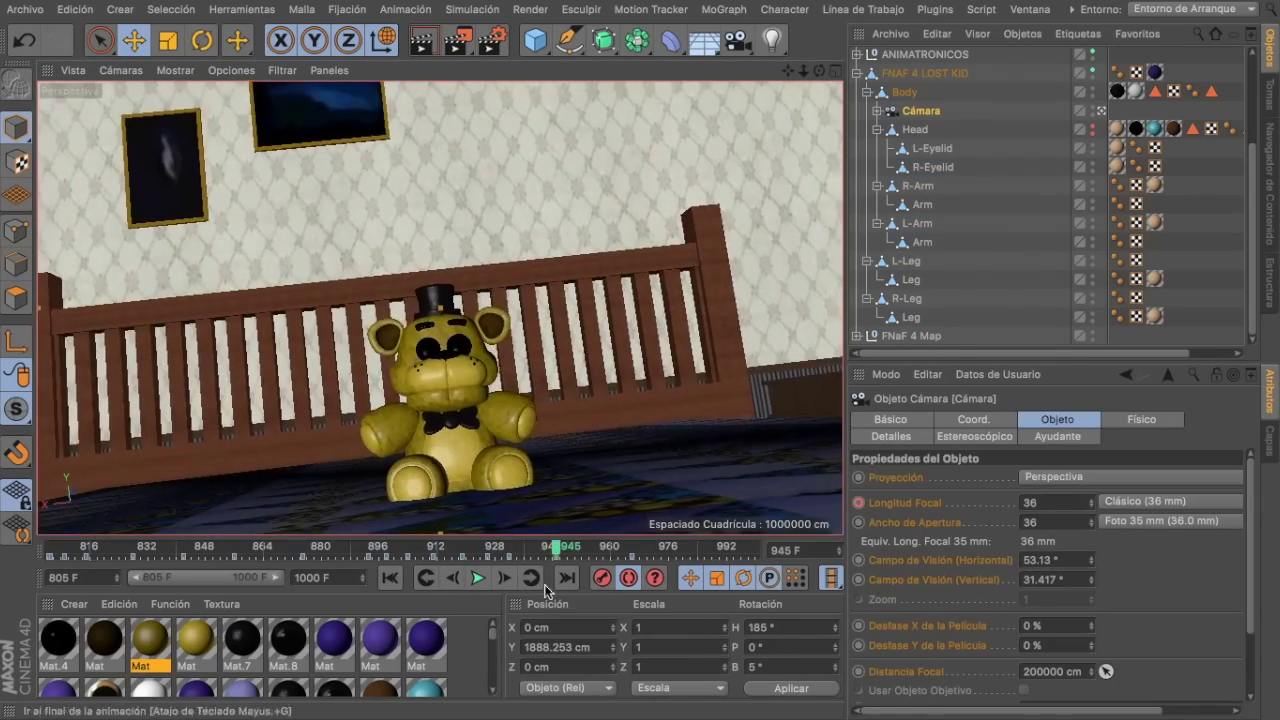
Step: Undo a series of recent edits, stepping back through the plush's Belly and pose changes
{"action": "key", "text": "ctrl+z"}
{"action": "key", "text": "ctrl+z"}
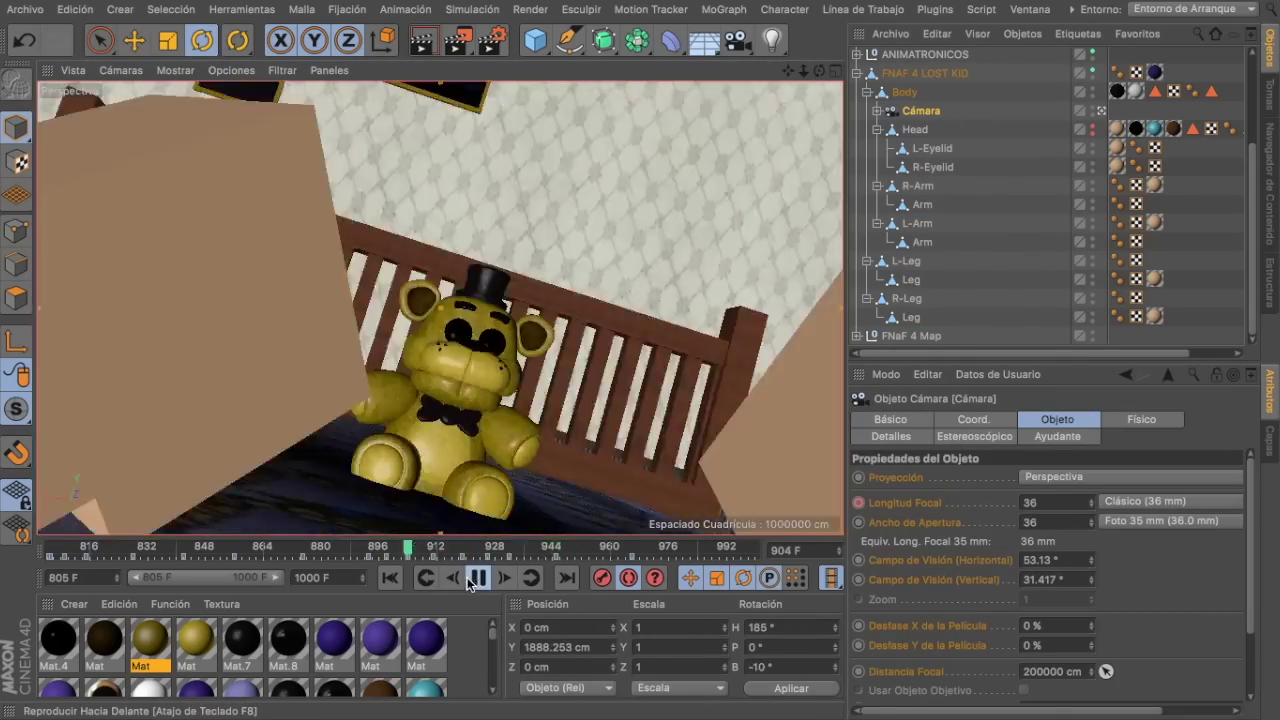
{"action": "key", "text": "ctrl+z"}
{"action": "key", "text": "ctrl+z"}
{"action": "key", "text": "ctrl+z"}
{"action": "key", "text": "ctrl+z"}
{"action": "key", "text": "ctrl+z"}
{"action": "key", "text": "ctrl+z"}
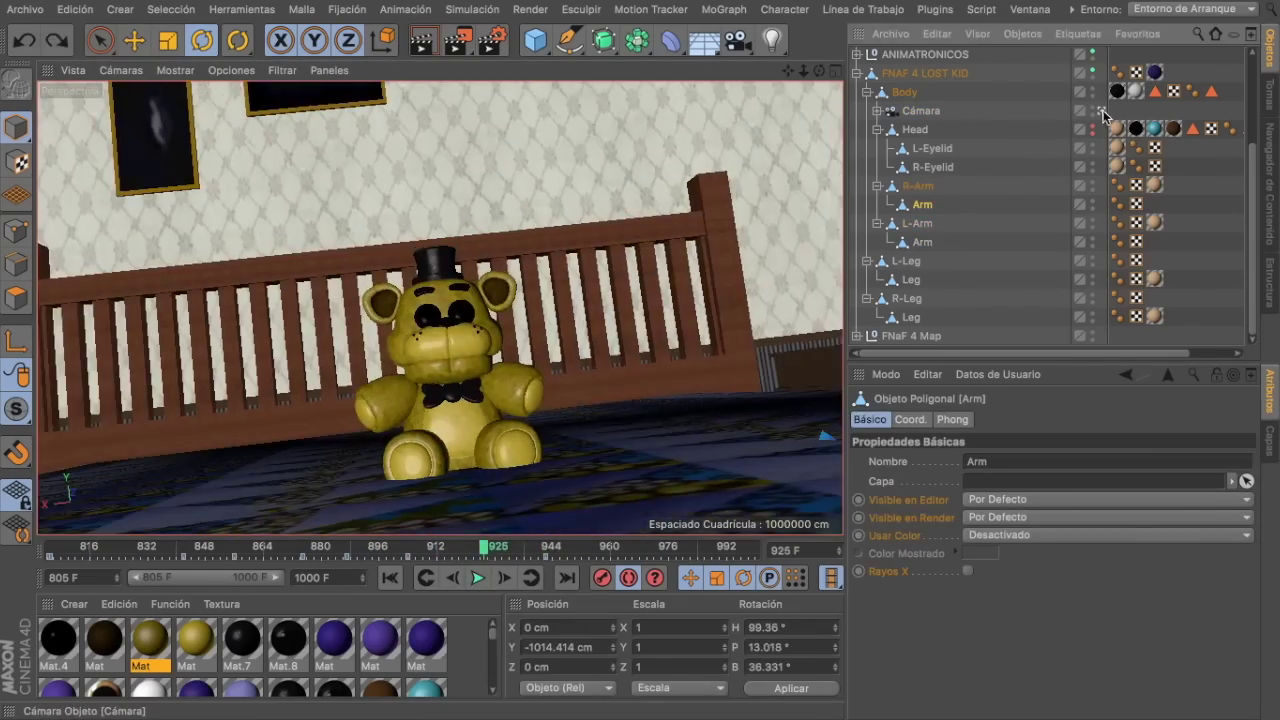
{"action": "key", "text": "ctrl+z"}
{"action": "key", "text": "ctrl+z"}
{"action": "key", "text": "ctrl+z"}
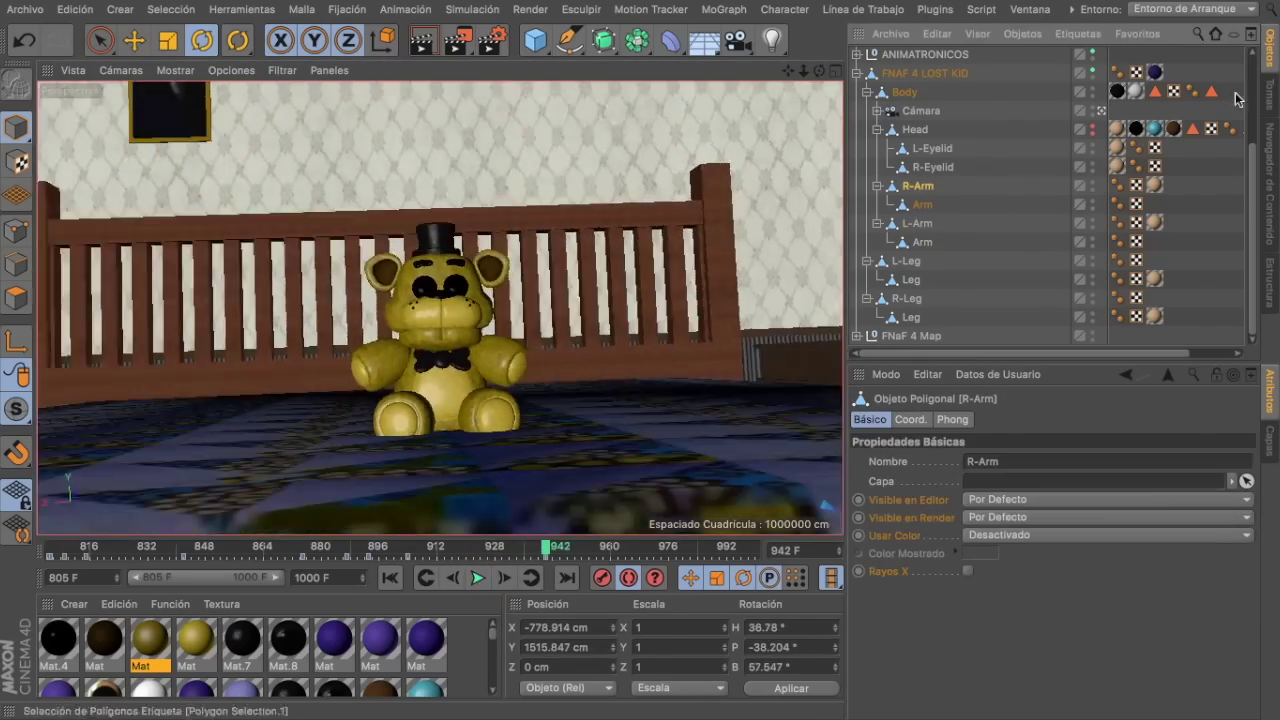
{"action": "key", "text": "ctrl+z"}
{"action": "key", "text": "ctrl+z"}
{"action": "key", "text": "ctrl+z"}
{"action": "key", "text": "ctrl+z"}
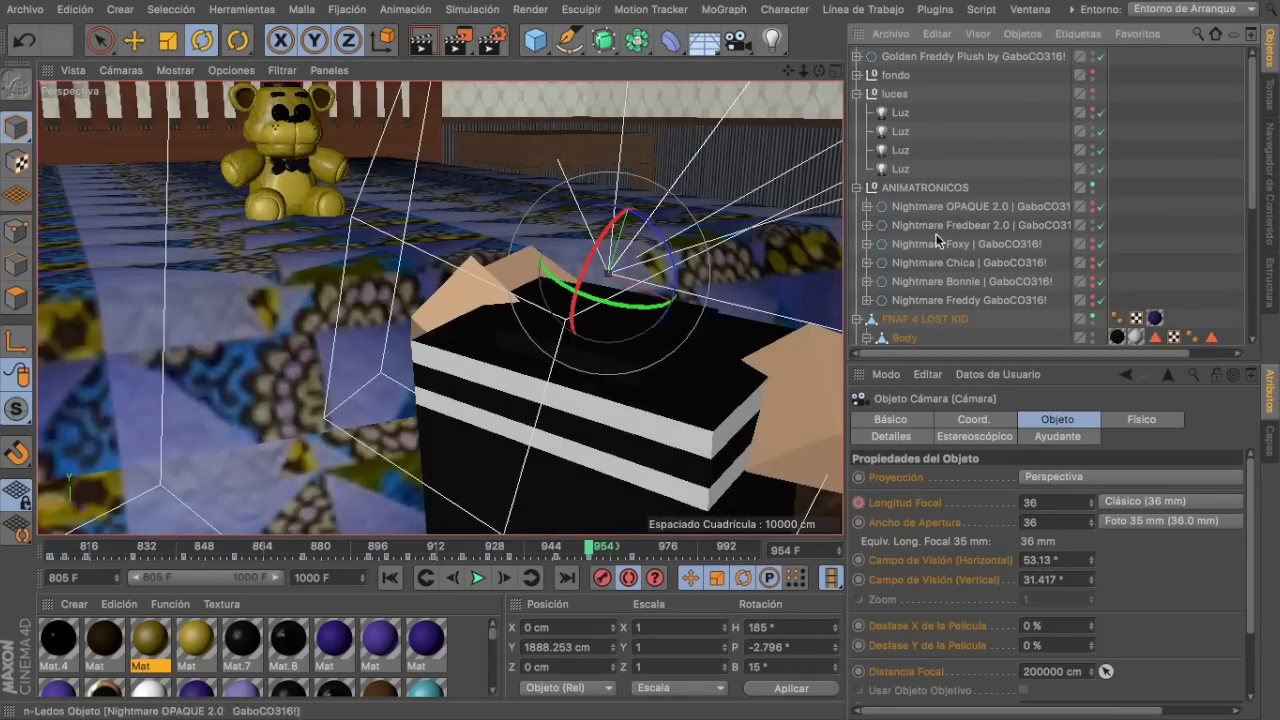
{"action": "key", "text": "ctrl+z"}
{"action": "key", "text": "ctrl+z"}
{"action": "key", "text": "ctrl+z"}
{"action": "key", "text": "ctrl+z"}
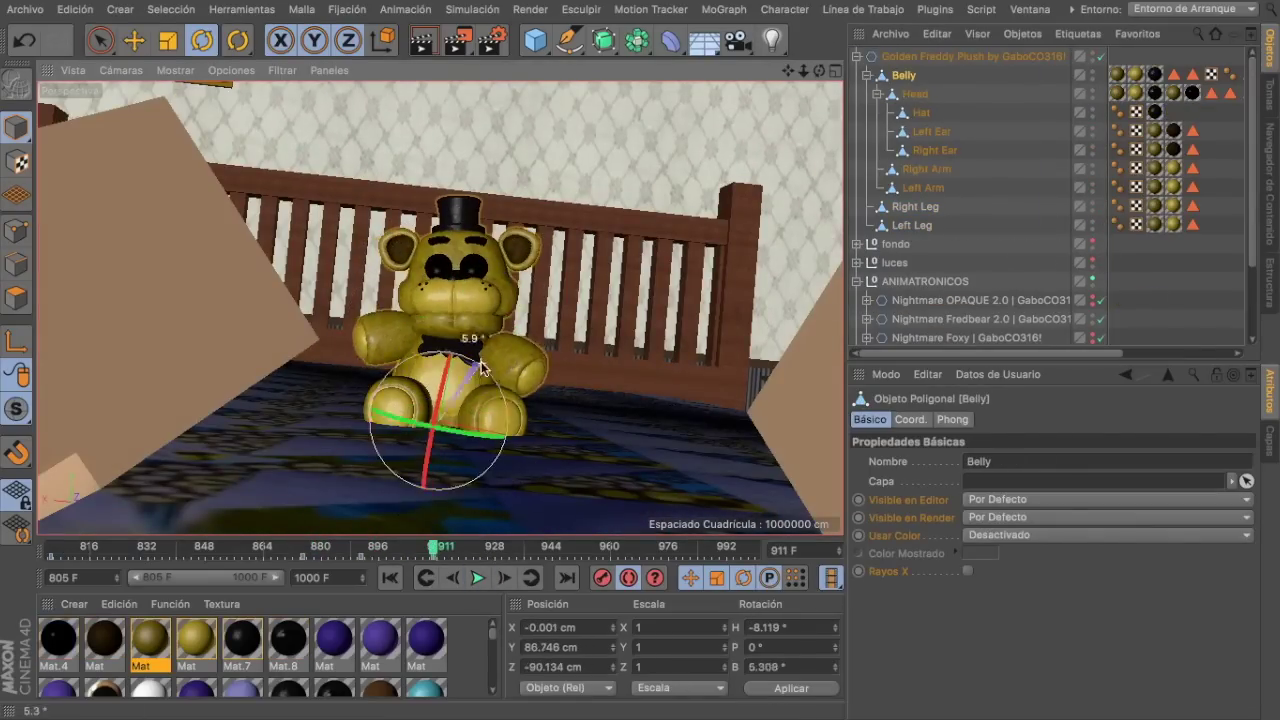
{"action": "key", "text": "ctrl+z"}
{"action": "key", "text": "ctrl+z"}
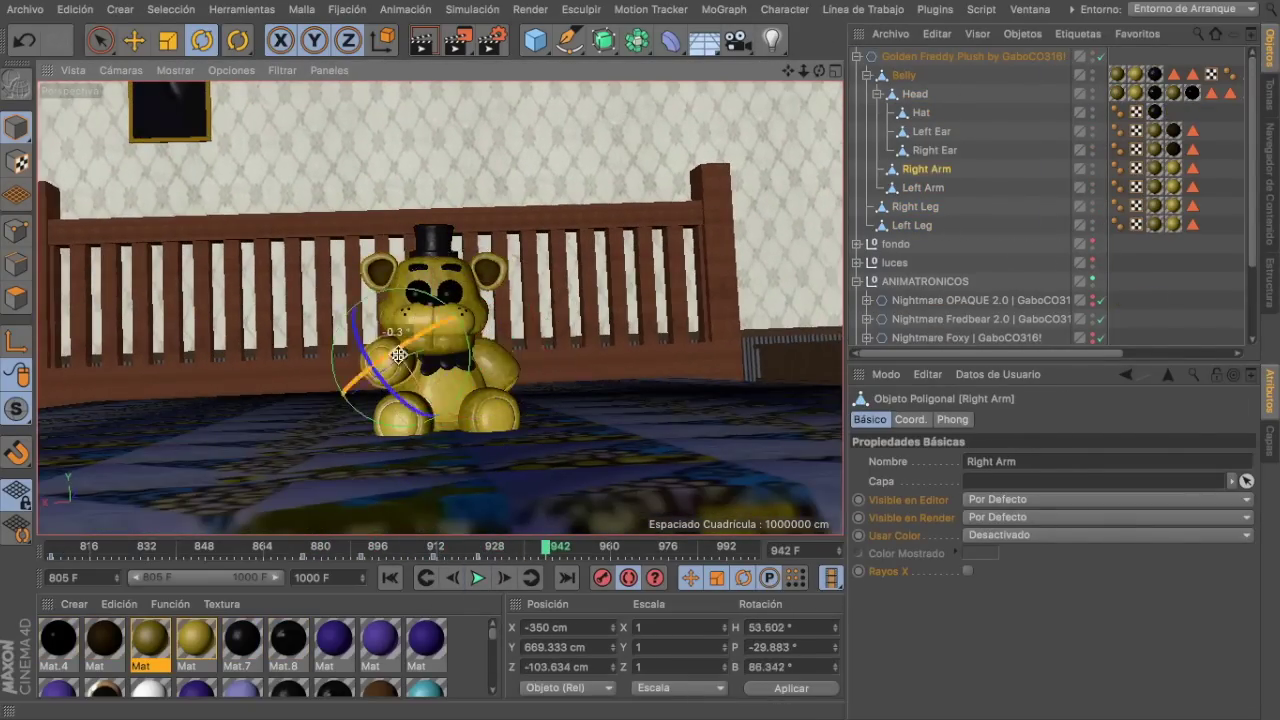
{"action": "key", "text": "ctrl+z"}
{"action": "key", "text": "ctrl+z"}
{"action": "key", "text": "ctrl+z"}
{"action": "key", "text": "ctrl+z"}
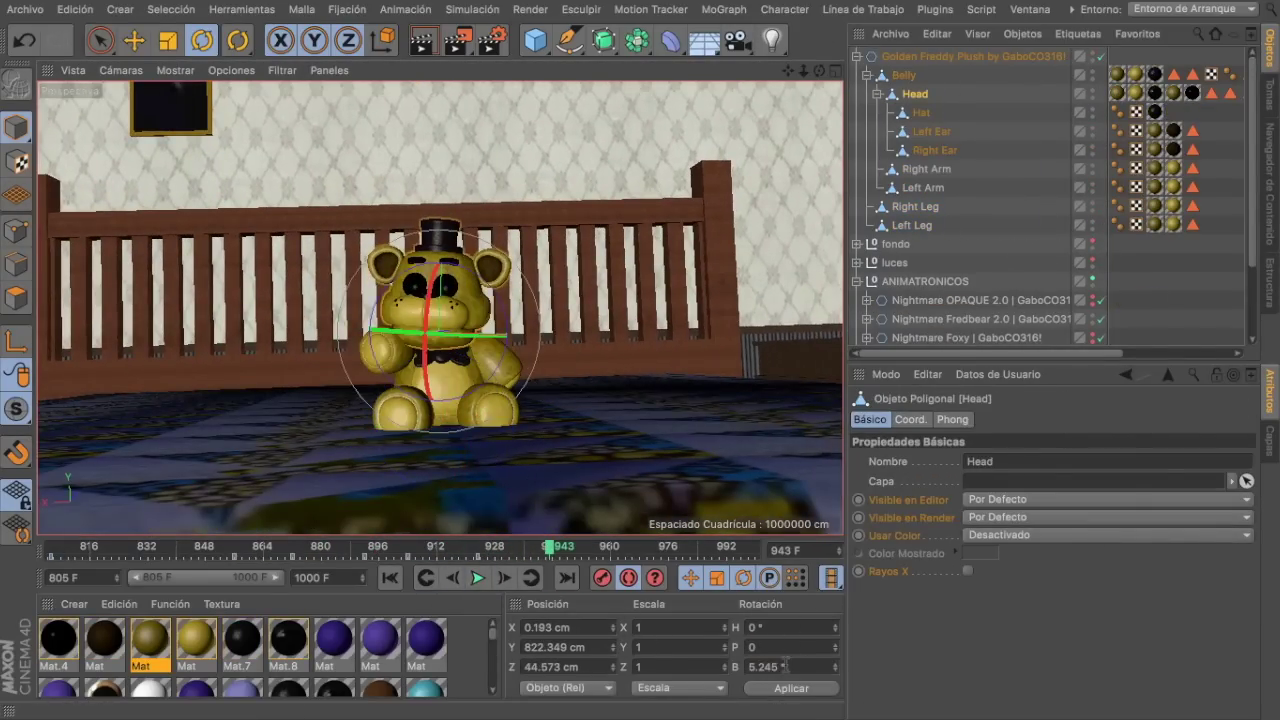
{"action": "key", "text": "ctrl+z"}
{"action": "key", "text": "ctrl+z"}
{"action": "key", "text": "ctrl+z"}
{"action": "key", "text": "ctrl+z"}
{"action": "key", "text": "ctrl+z"}
{"action": "key", "text": "ctrl+z"}
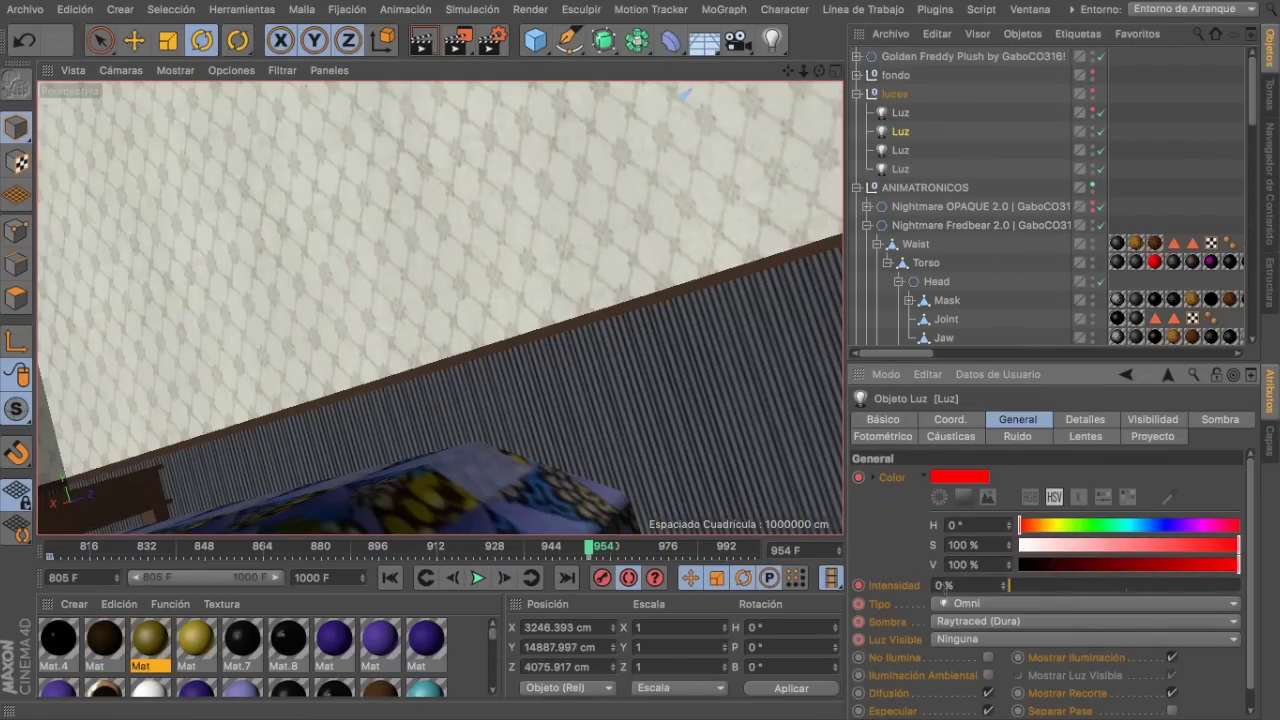
{"action": "key", "text": "ctrl+z"}
{"action": "key", "text": "ctrl+z"}
Step: Undo back to the Nightmare Fredbear edits and bend Fredbear's right leg into a new pose
{"action": "key", "text": "ctrl+z"}
{"action": "key", "text": "ctrl+z"}
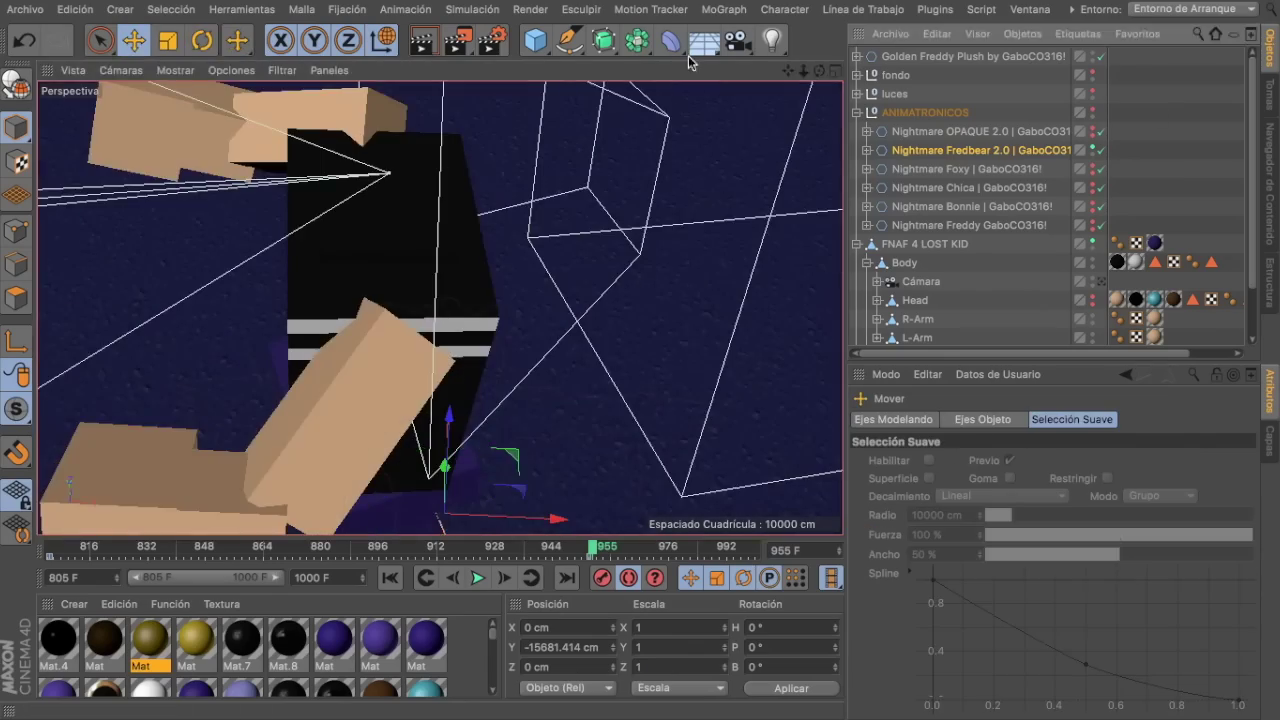
{"action": "key", "text": "ctrl+z"}
{"action": "key", "text": "ctrl+z"}
{"action": "key", "text": "ctrl+z"}
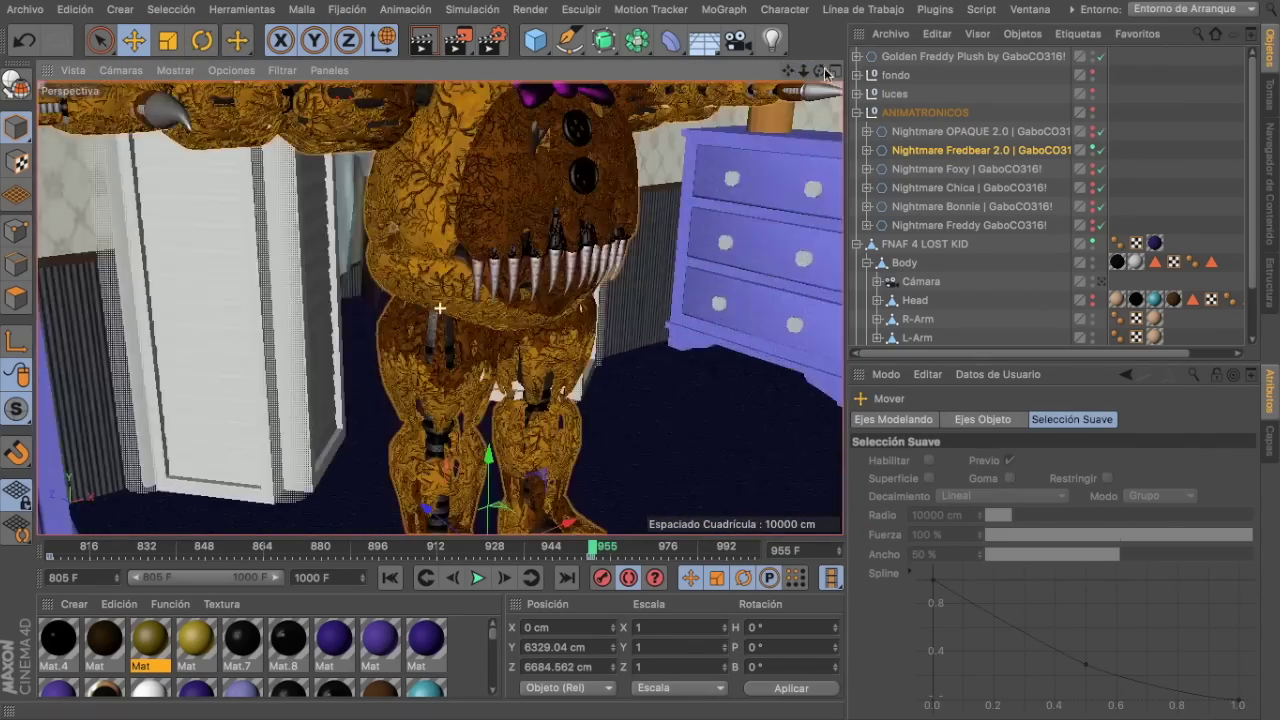
{"action": "key", "text": "ctrl+z"}
{"action": "left_click_drag", "start_coordinate": [486, 238], "coordinate": [497, 230]}
{"action": "key", "text": "ctrl+z"}
{"action": "key", "text": "ctrl+z"}
{"action": "key", "text": "ctrl+z"}
{"action": "key", "text": "ctrl+z"}
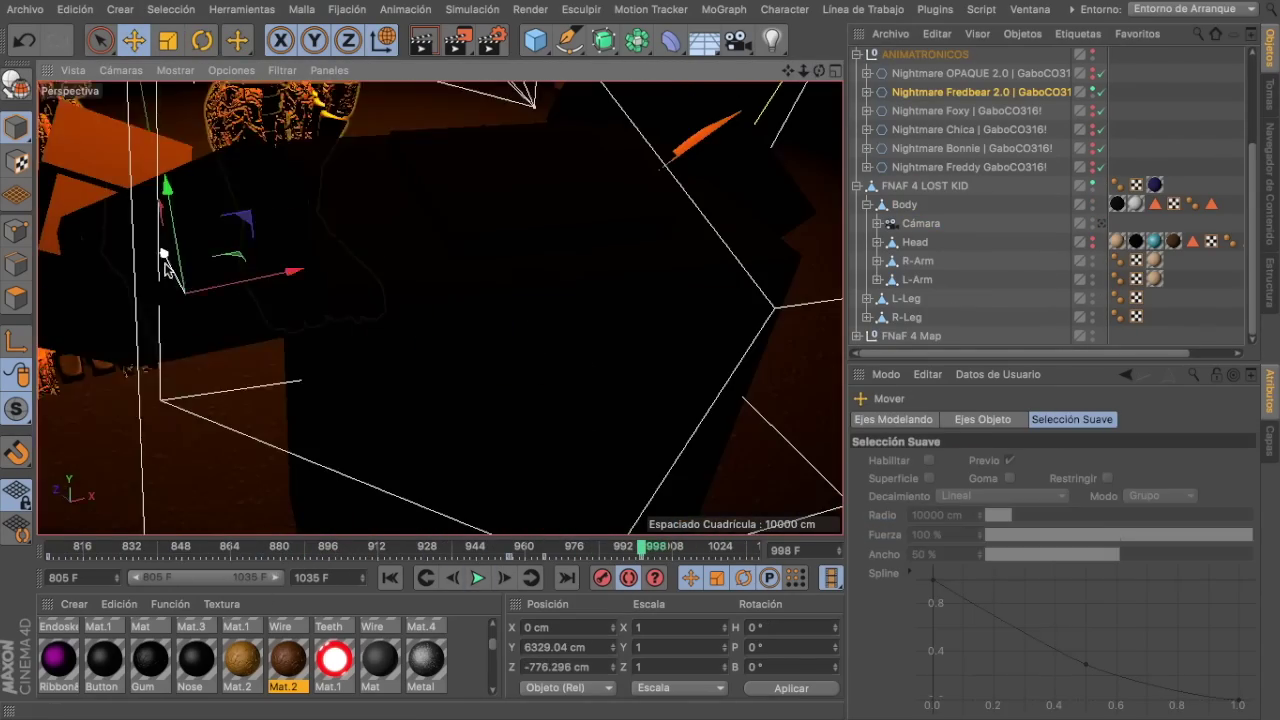
Step: Preview the animation and pause it at frame 1004
{"action": "left_click", "coordinate": [477, 578]}
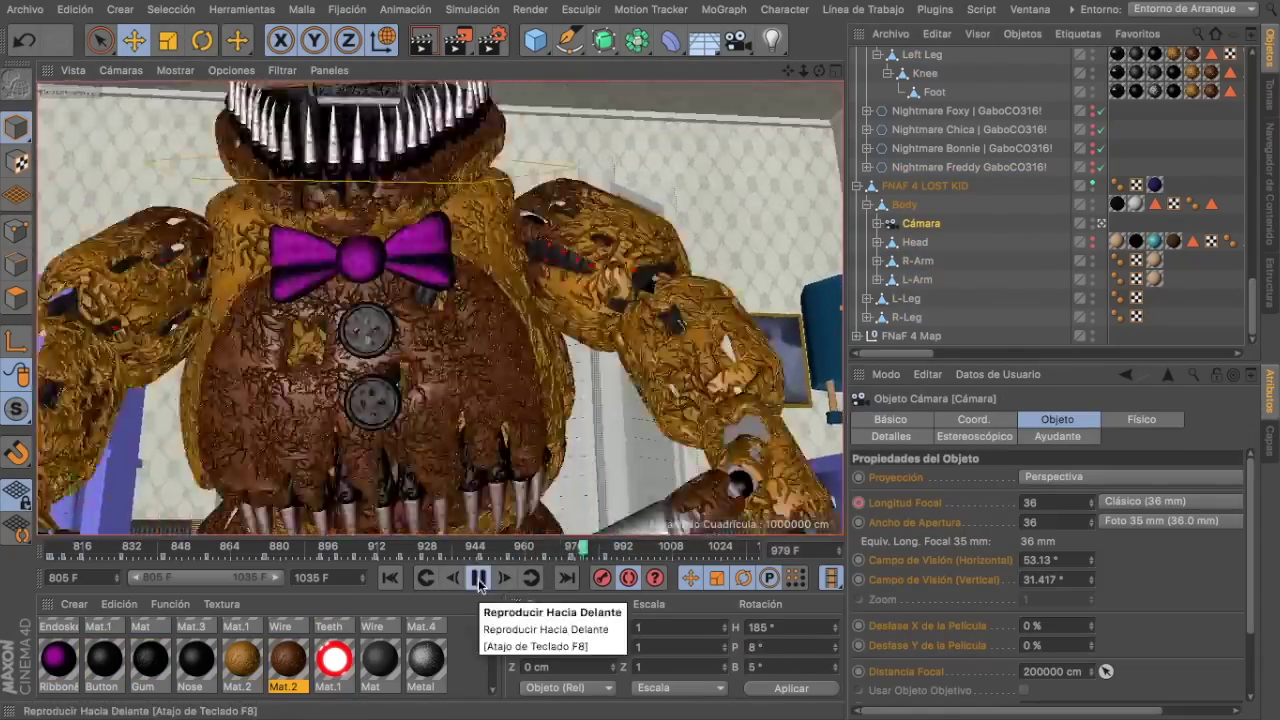
{"action": "left_click", "coordinate": [478, 586]}
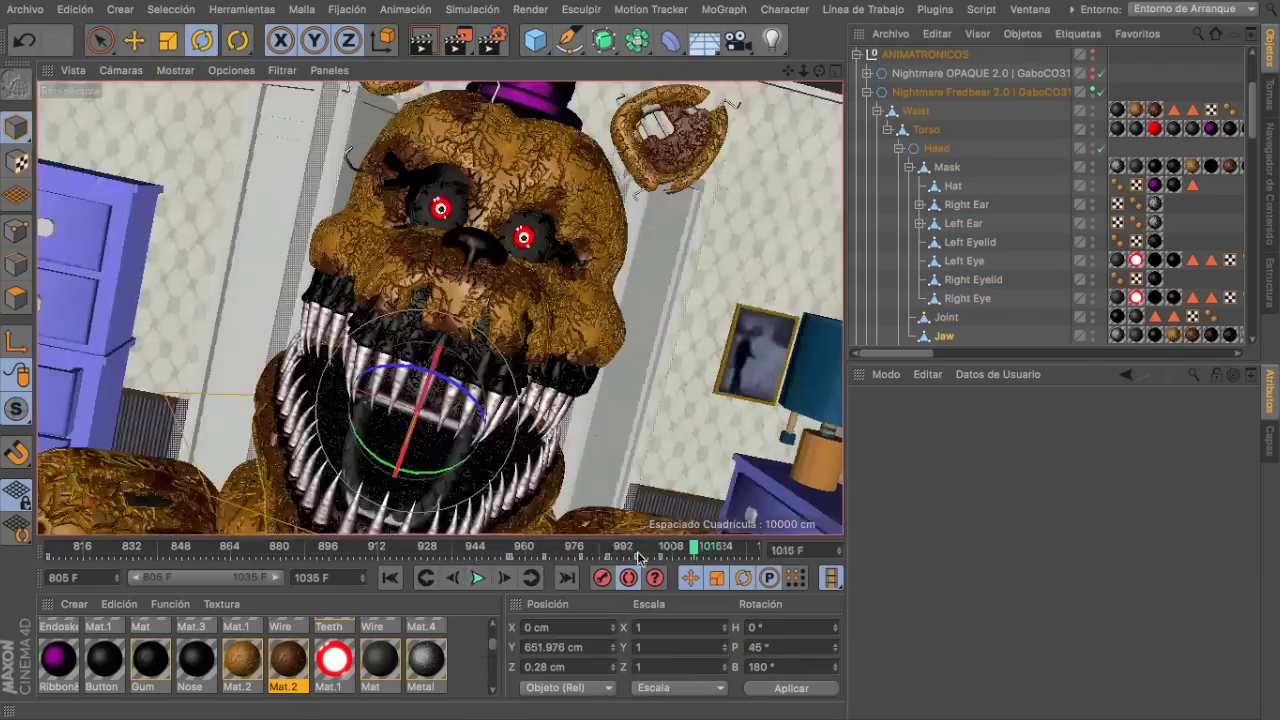
Step: Return to frame 974, select Fredbear's left eye, and play back to check the lighting
{"action": "left_click_drag", "start_coordinate": [640, 556], "coordinate": [553, 568]}
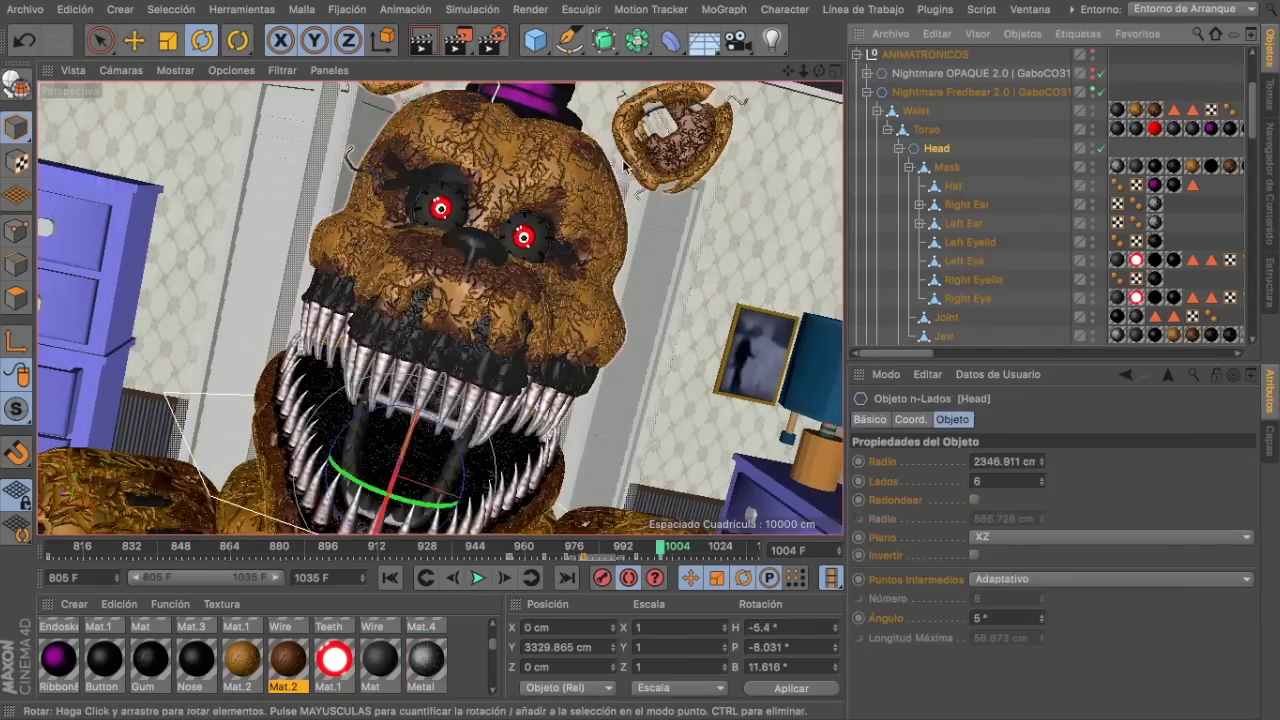
{"action": "left_click", "coordinate": [640, 557]}
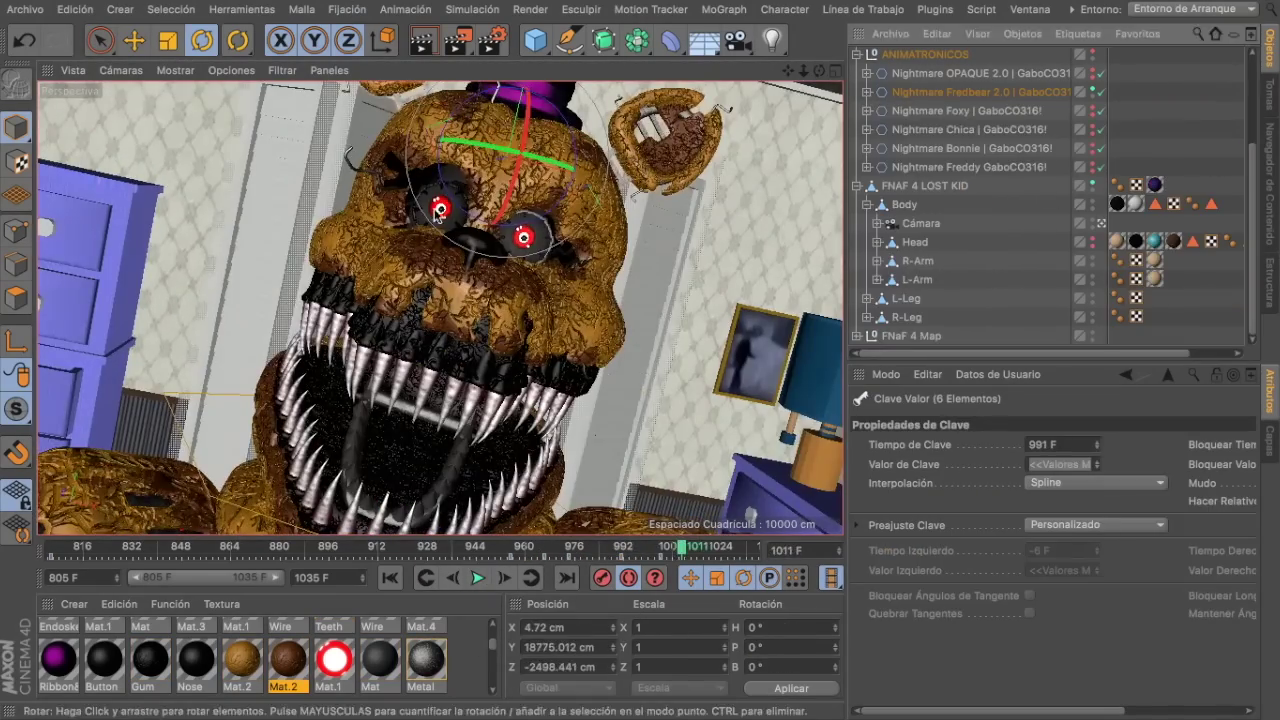
{"action": "left_click", "coordinate": [441, 208]}
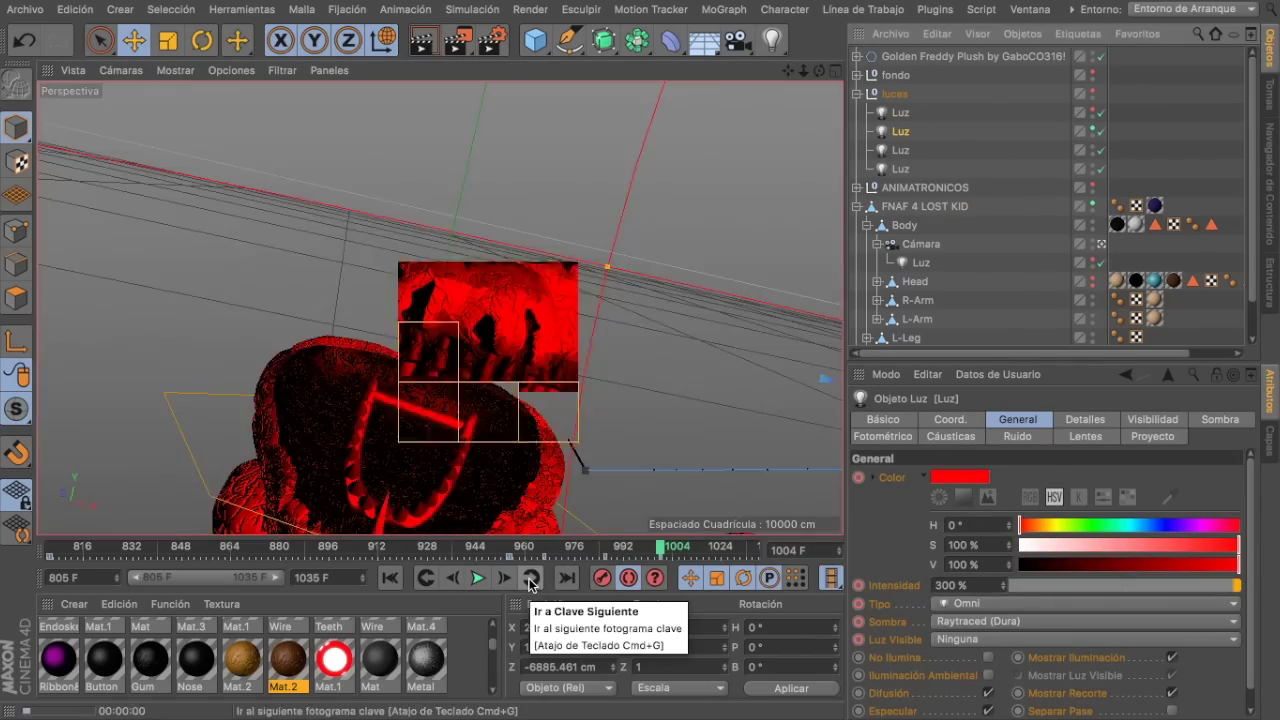
{"action": "left_click", "coordinate": [478, 577]}
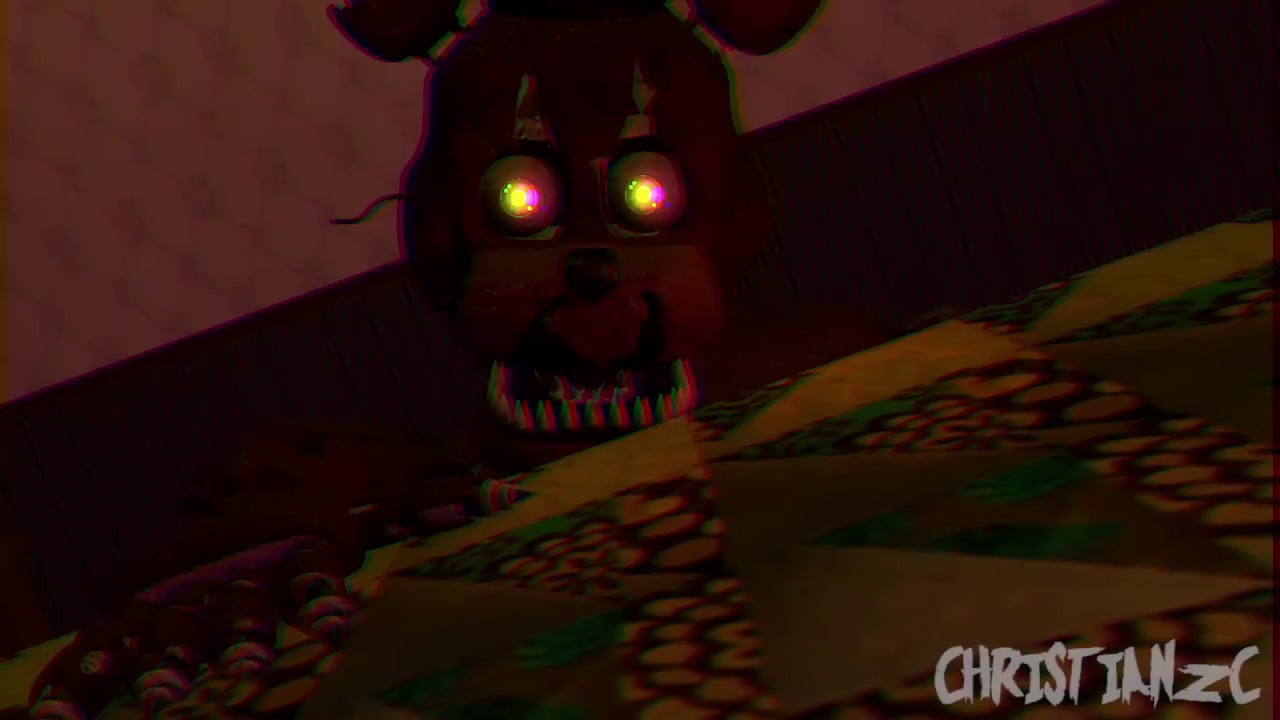